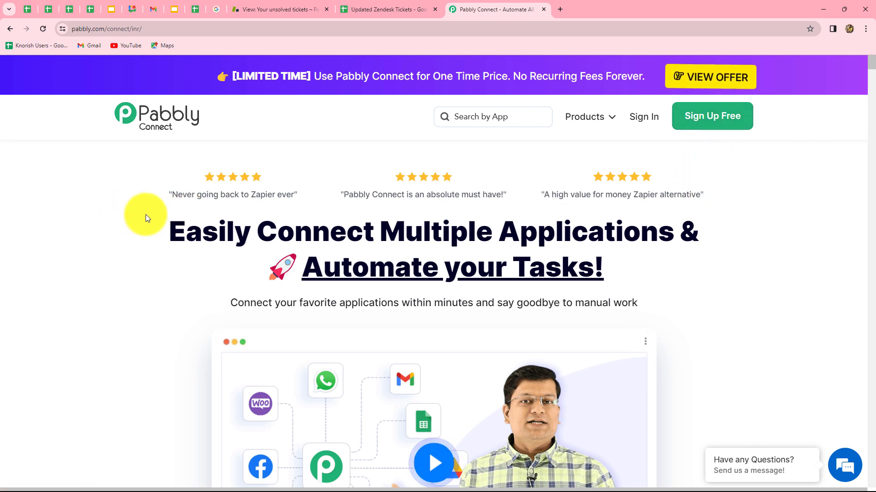
# Sign in to Pabbly and open Pabbly Connect from the All Apps list.
pyautogui.moveTo(168, 219); pyautogui.dragTo(720, 263)
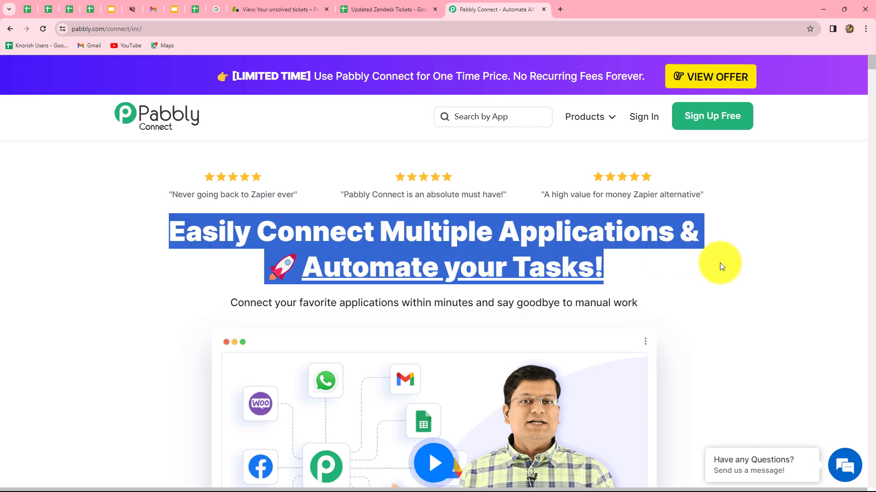
pyautogui.click(644, 120)
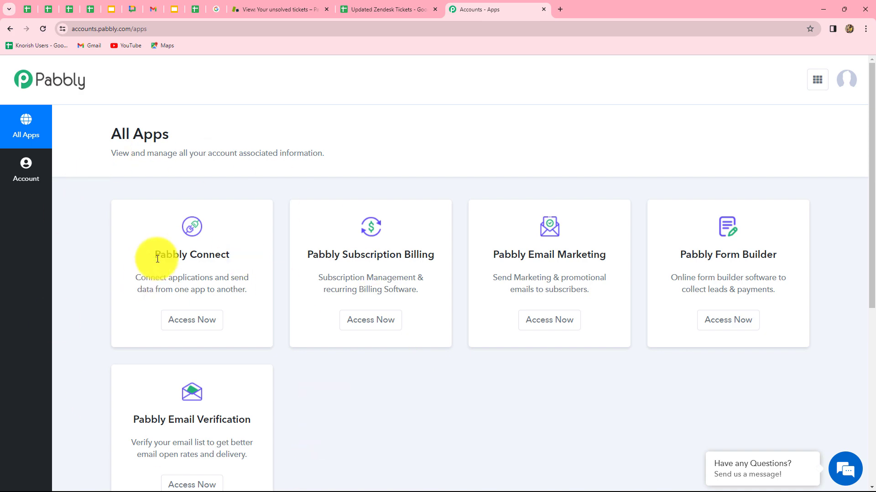
pyautogui.moveTo(156, 254); pyautogui.dragTo(186, 322)
pyautogui.click(185, 326)
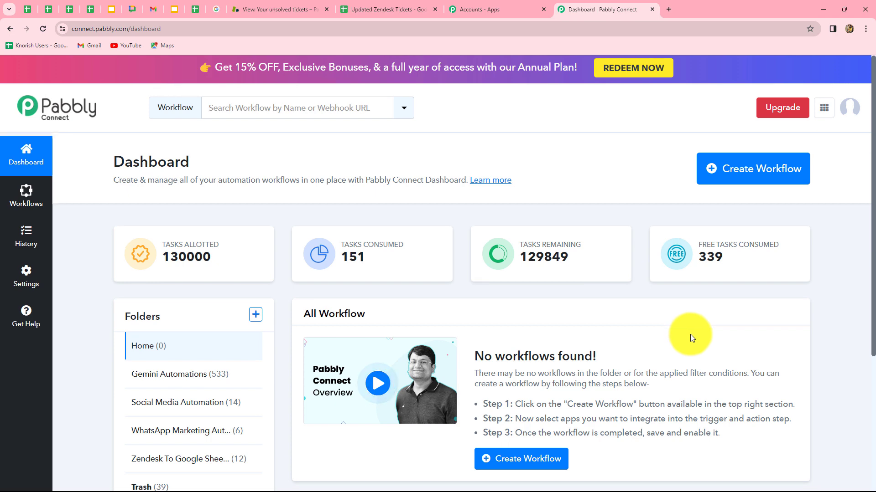
pyautogui.scroll(-4, 690, 335)
pyautogui.scroll(3, 691, 335)
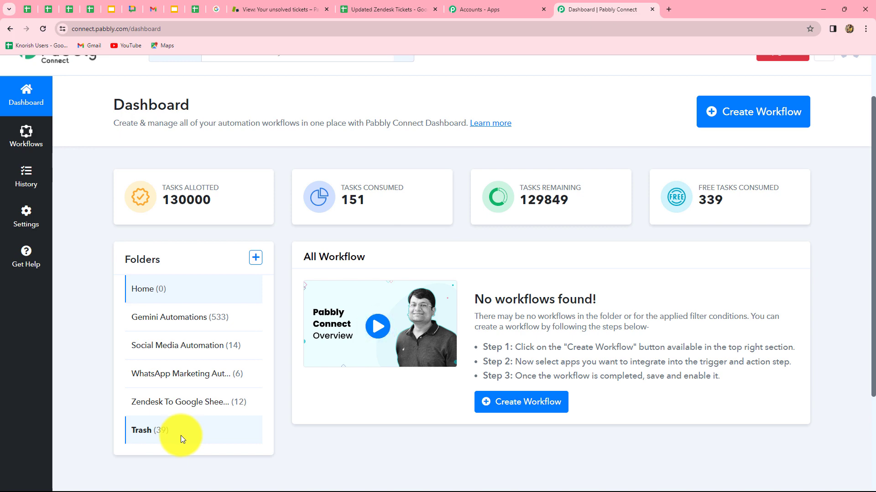
pyautogui.scroll(1, 504, 366)
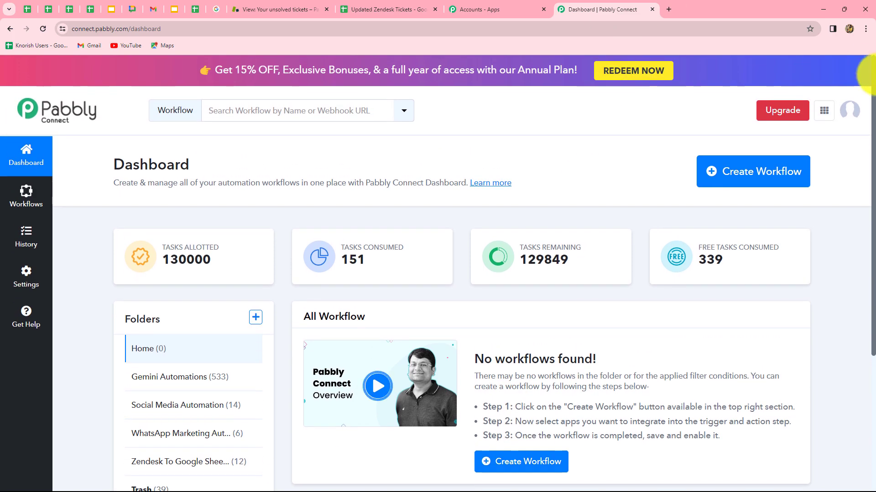
# Create a workflow 'Add Updated Zendesk Tickets to Google Sheets' in the Zendesk To Google Sheets Automation folder.
pyautogui.click(739, 186)
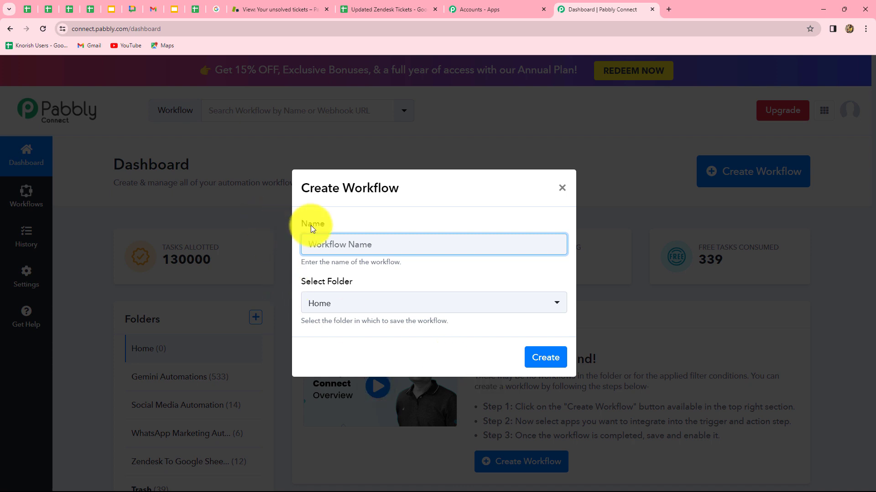
pyautogui.write('Add Updated Zendesk Tickets to Google Sheets')
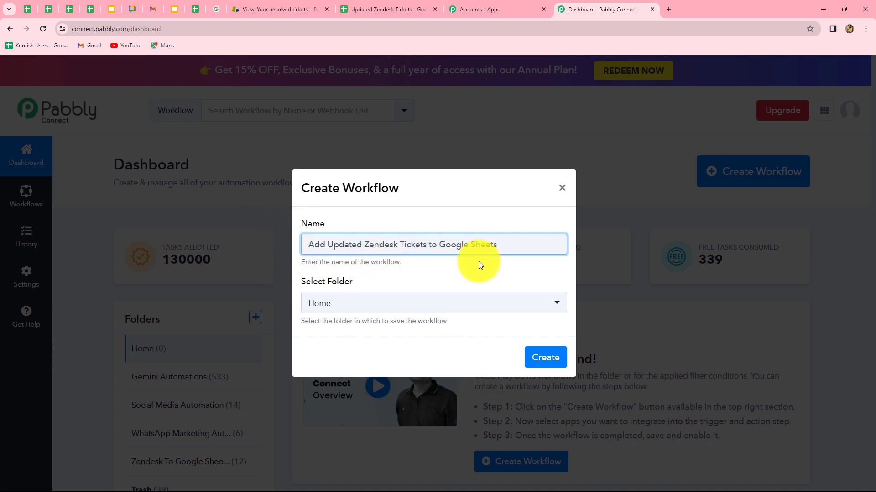
pyautogui.click(392, 303)
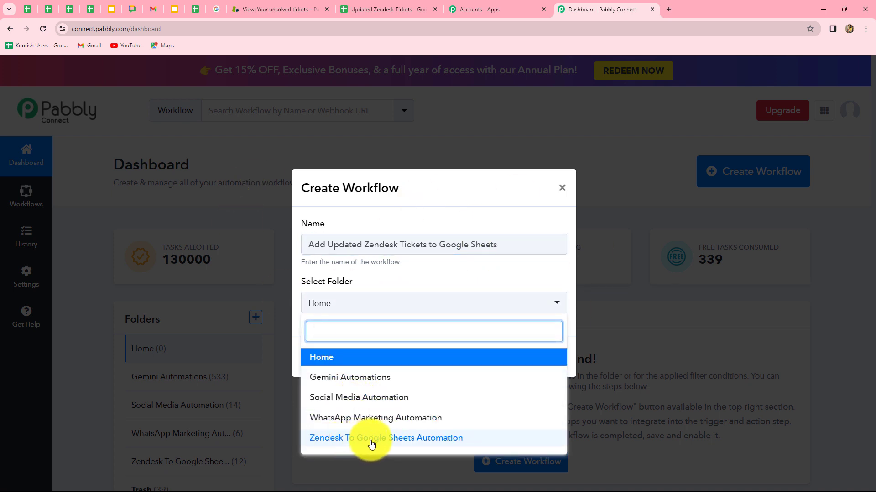
pyautogui.click(420, 439)
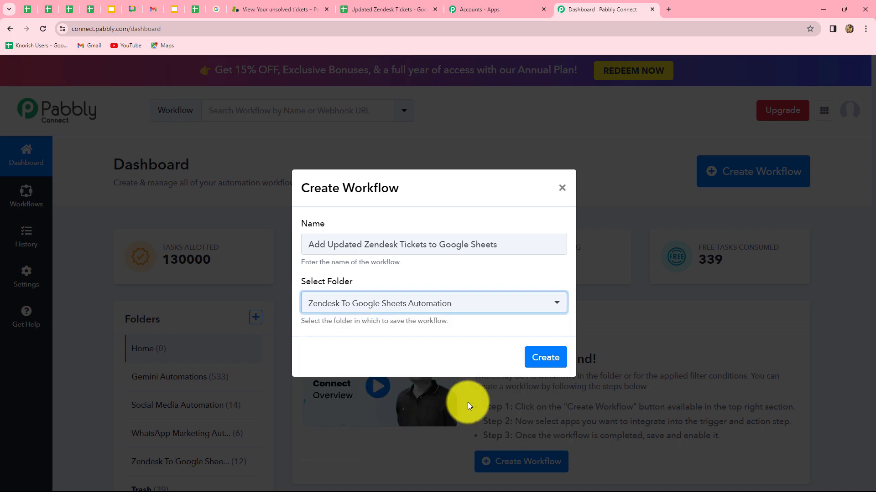
pyautogui.click(537, 356)
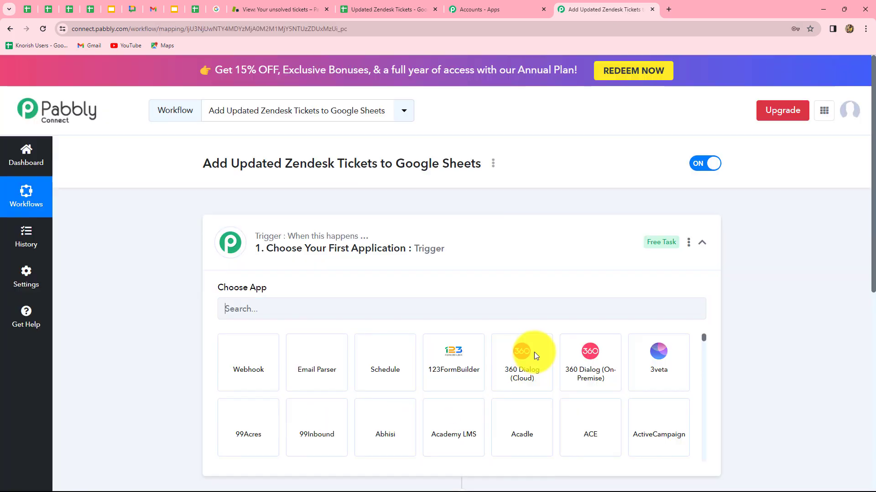
pyautogui.scroll(-3, 773, 336)
pyautogui.scroll(1, 773, 335)
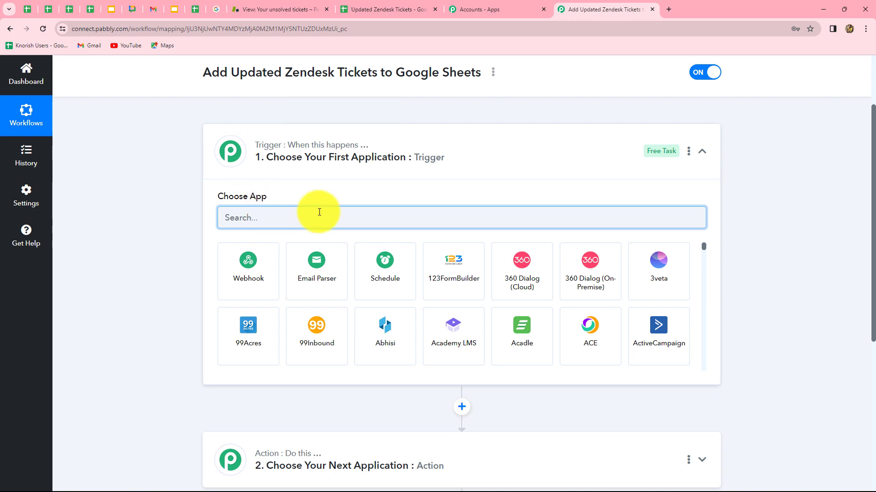
pyautogui.scroll(-4, 183, 378)
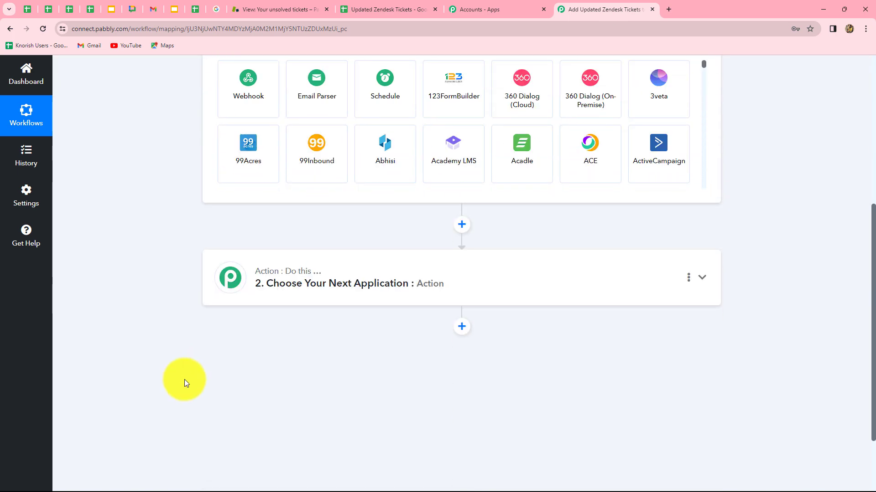
pyautogui.scroll(4, 184, 379)
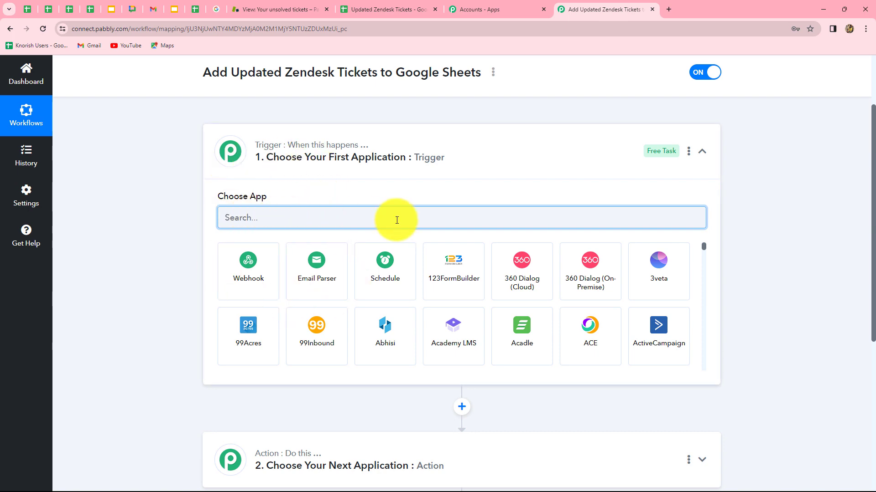
pyautogui.scroll(-3, 125, 383)
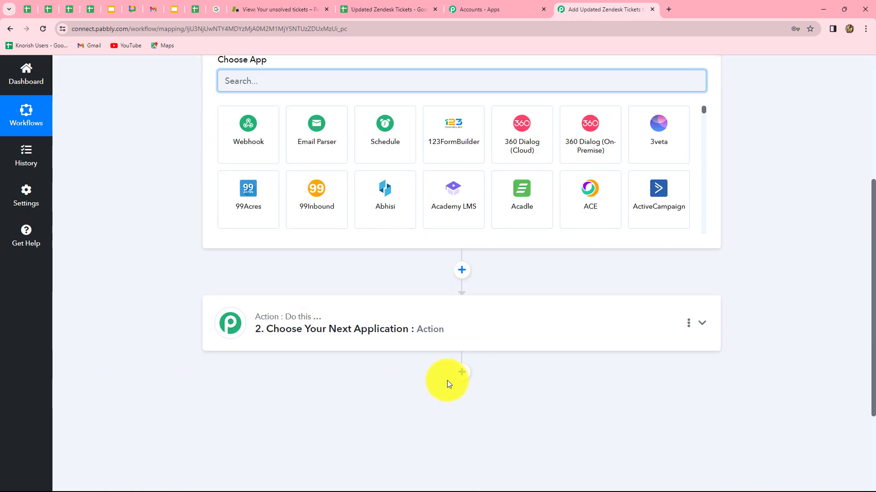
pyautogui.scroll(4, 343, 258)
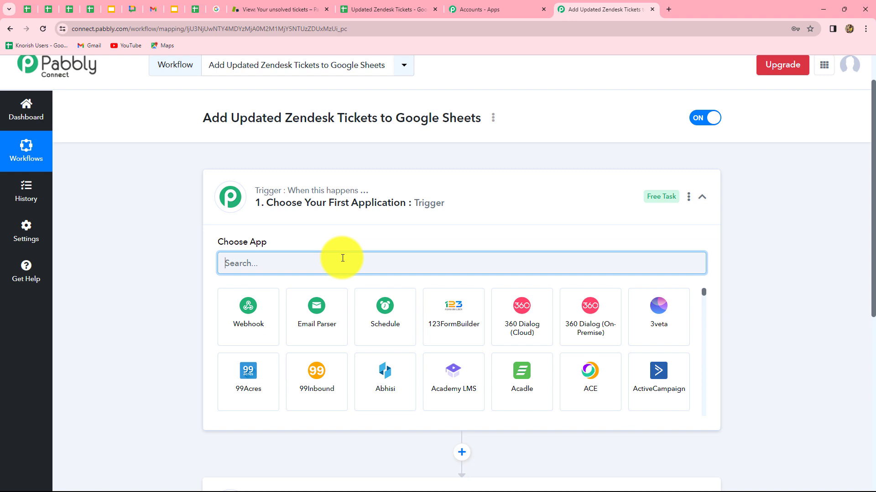
pyautogui.scroll(-5, 342, 259)
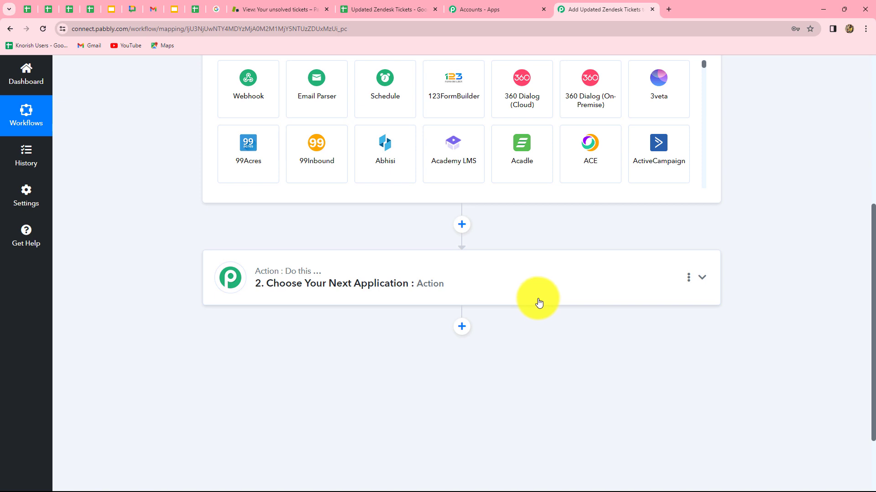
pyautogui.scroll(4, 538, 303)
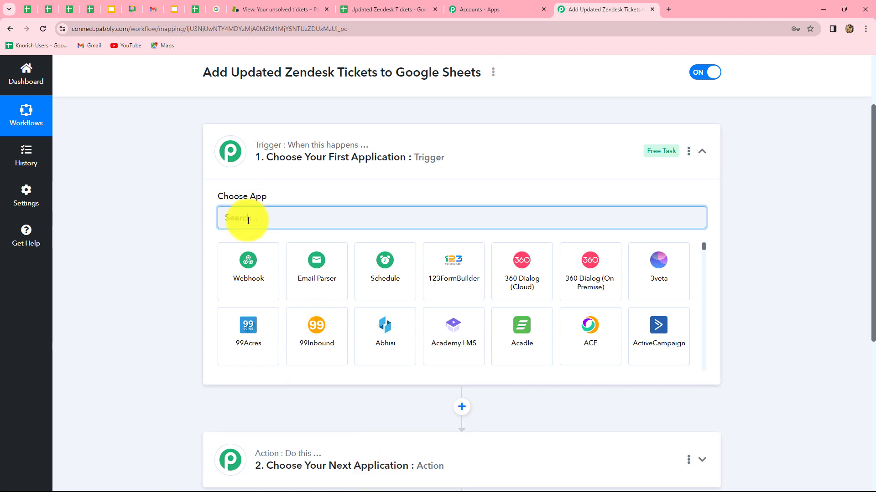
# Set the trigger app to Zendesk with the Ticket Solved event.
pyautogui.write('end')
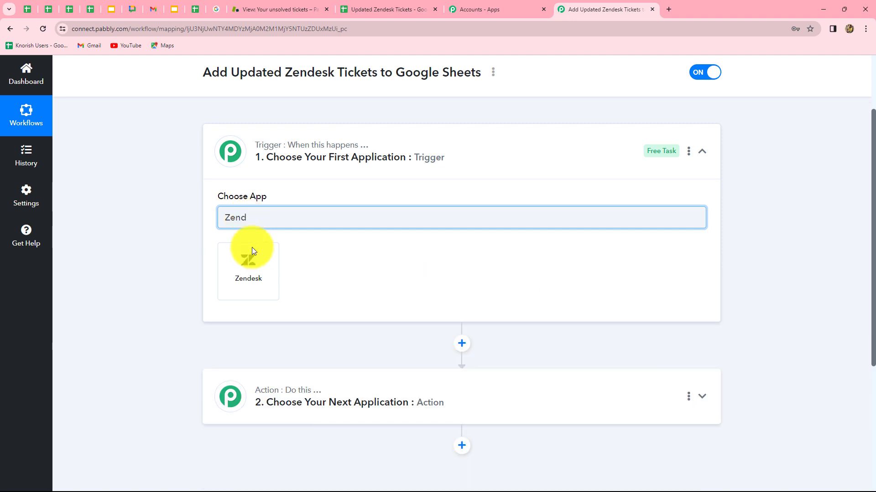
pyautogui.click(254, 270)
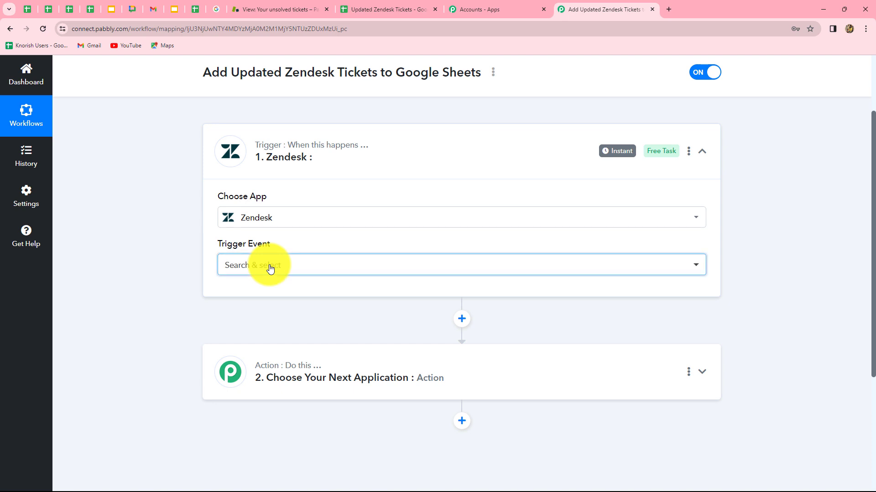
pyautogui.click(269, 268)
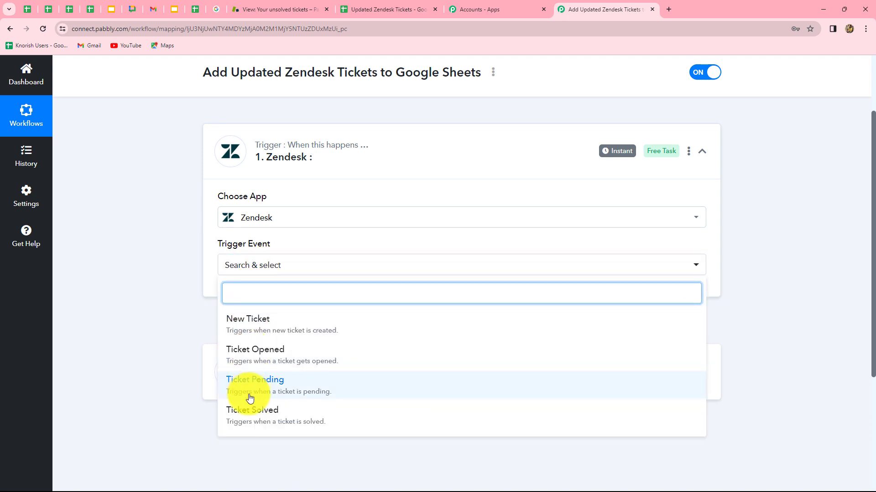
pyautogui.click(293, 422)
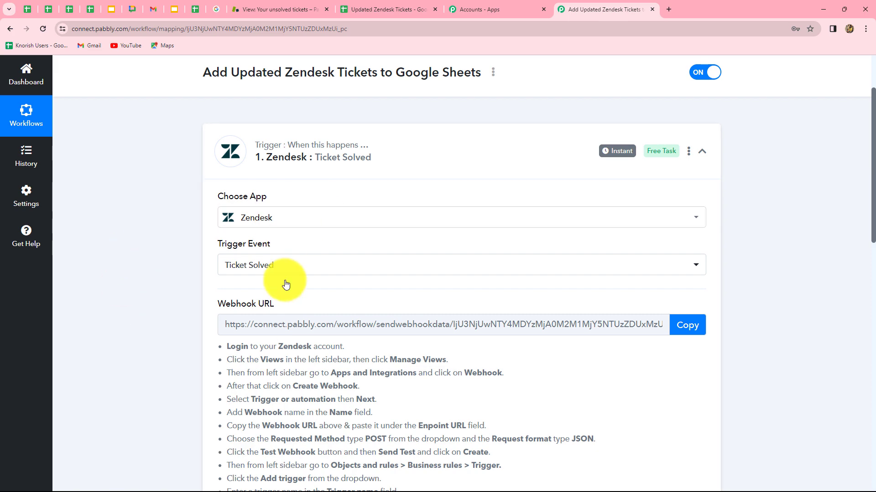
# Copy the generated Zendesk webhook URL.
pyautogui.scroll(-2, 336, 386)
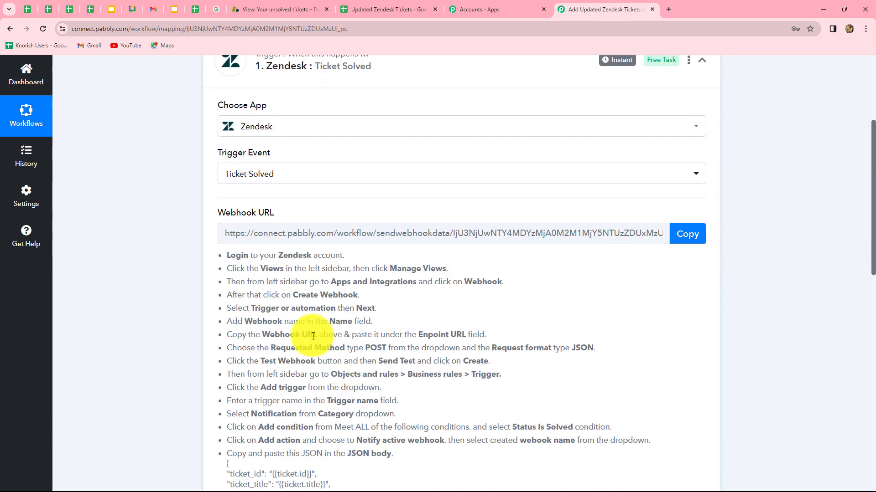
pyautogui.moveTo(237, 269); pyautogui.dragTo(479, 443)
pyautogui.click(623, 374)
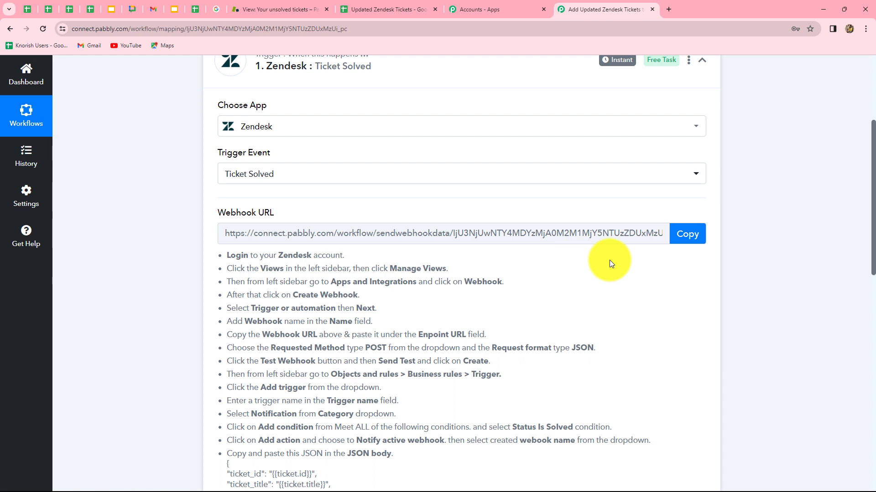
pyautogui.click(682, 234)
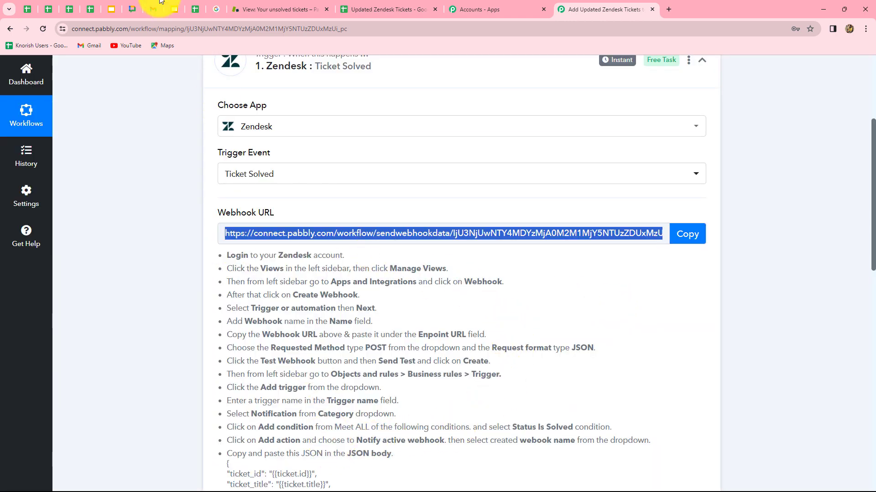
# Go to Zendesk Admin Center's Apps and integrations > Webhooks page.
pyautogui.click(274, 9)
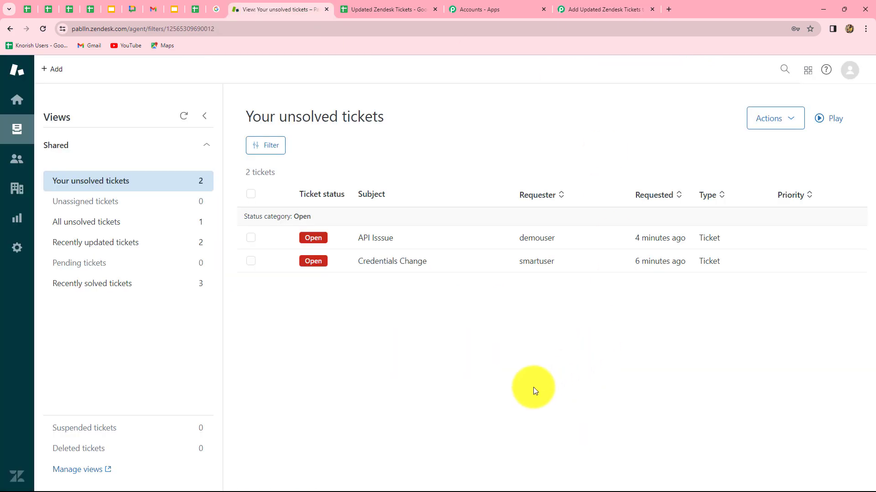
pyautogui.click(19, 249)
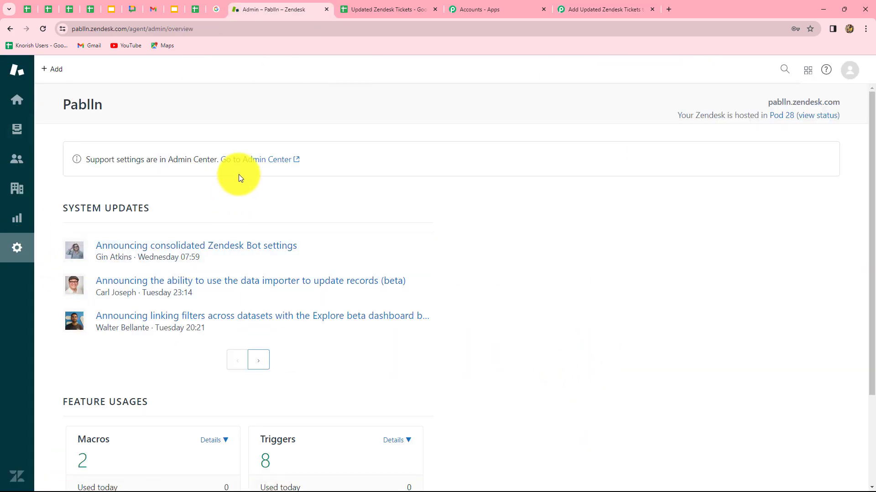
pyautogui.click(283, 164)
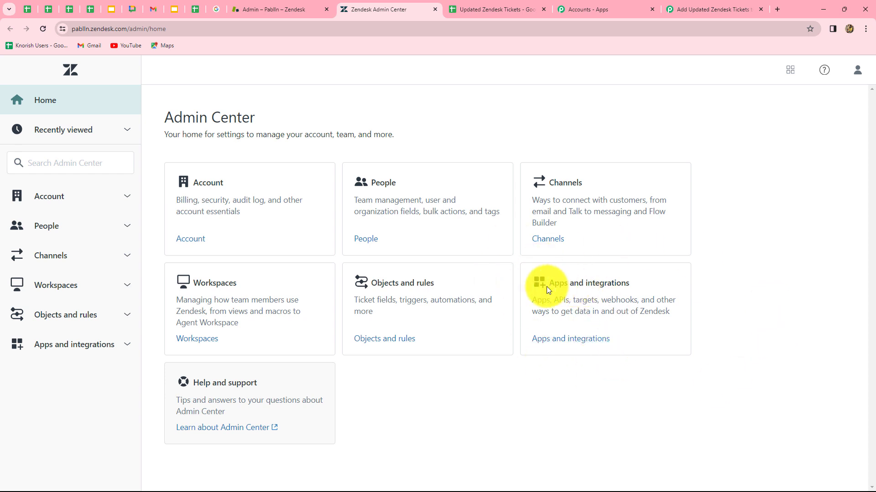
pyautogui.click(589, 340)
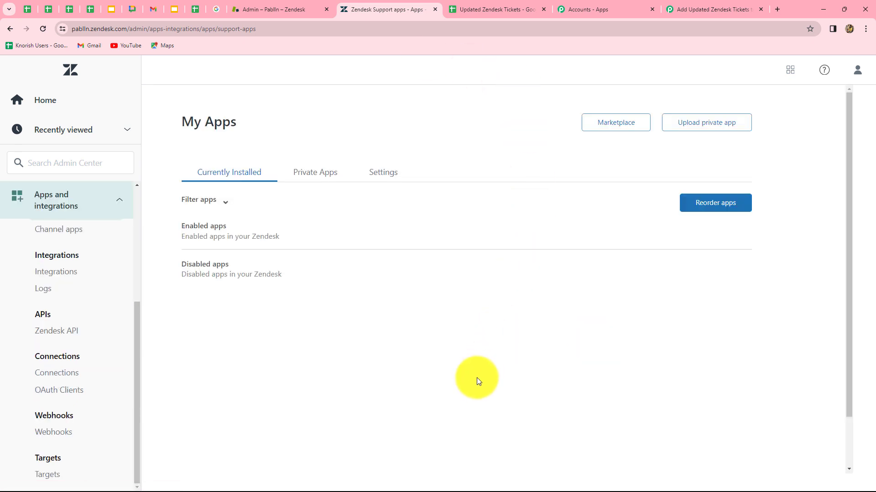
pyautogui.click(58, 435)
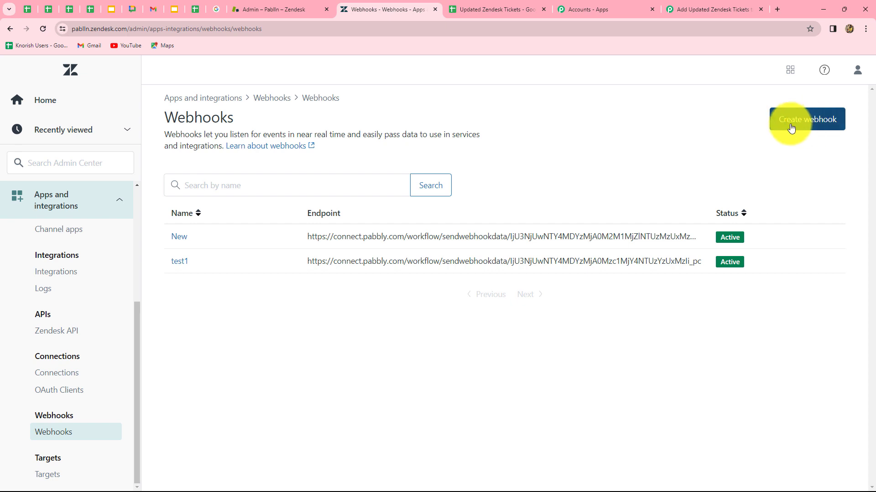
# Start a Trigger or automation webhook and name it Solved Tickets.
pyautogui.click(822, 122)
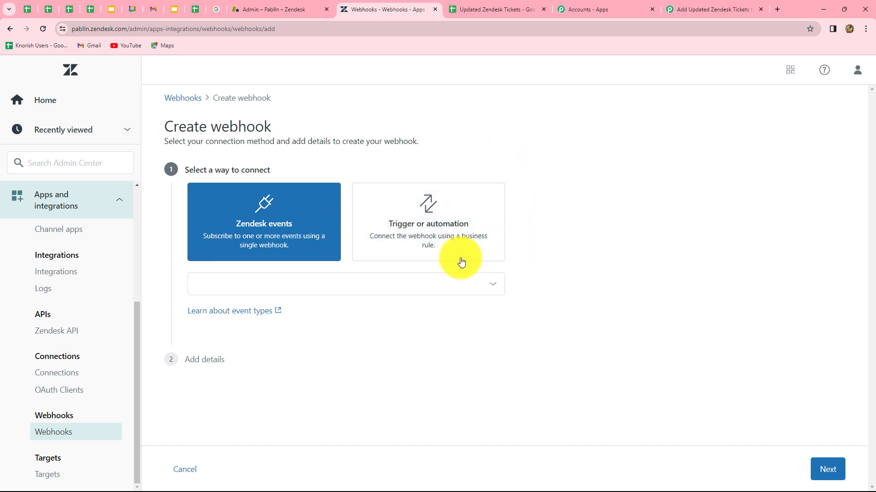
pyautogui.click(451, 234)
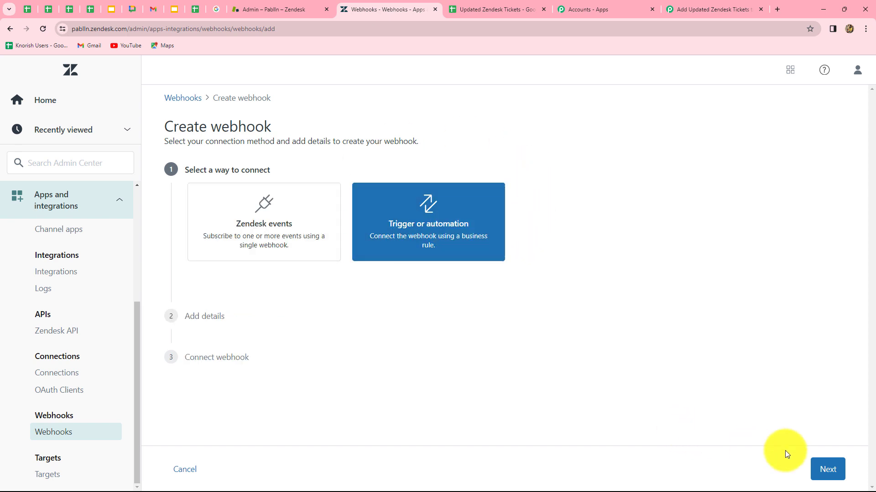
pyautogui.click(828, 470)
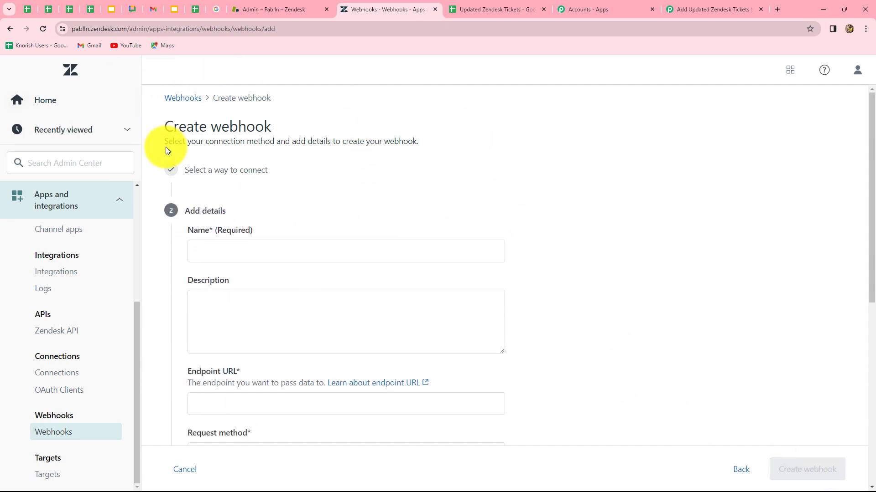
pyautogui.scroll(-1, 445, 274)
pyautogui.click(265, 200)
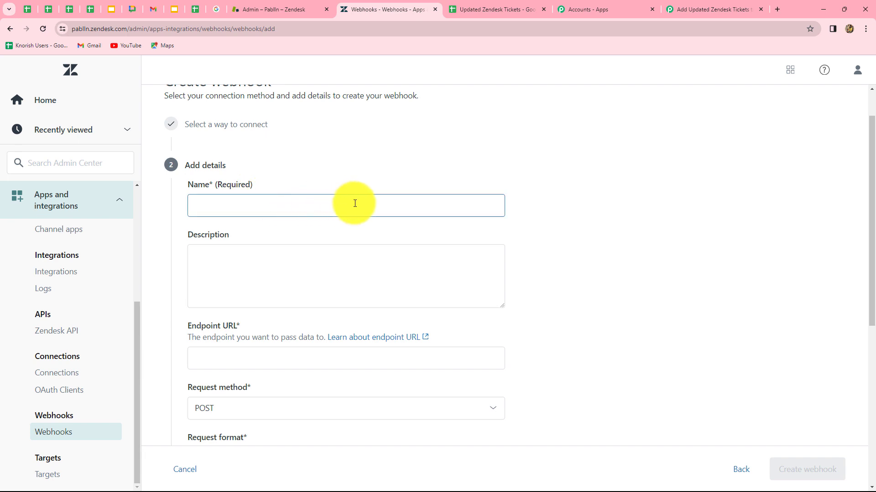
pyautogui.click(280, 203)
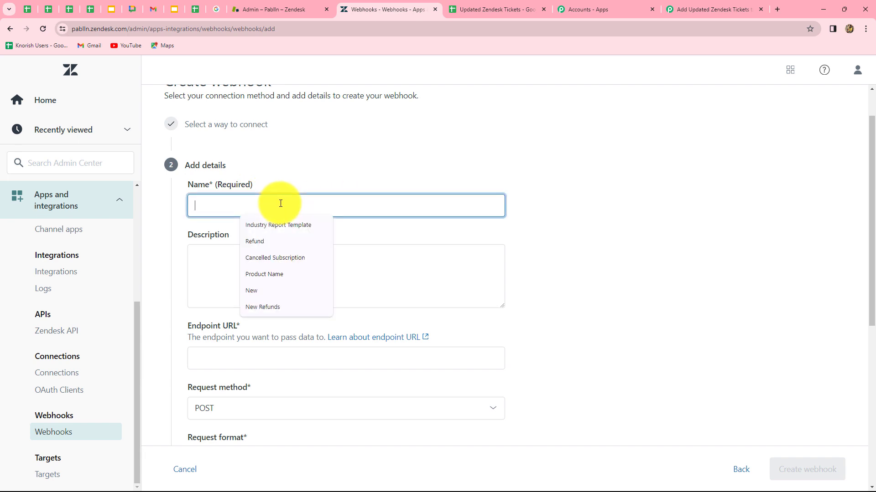
pyautogui.write('Solved Tickets')
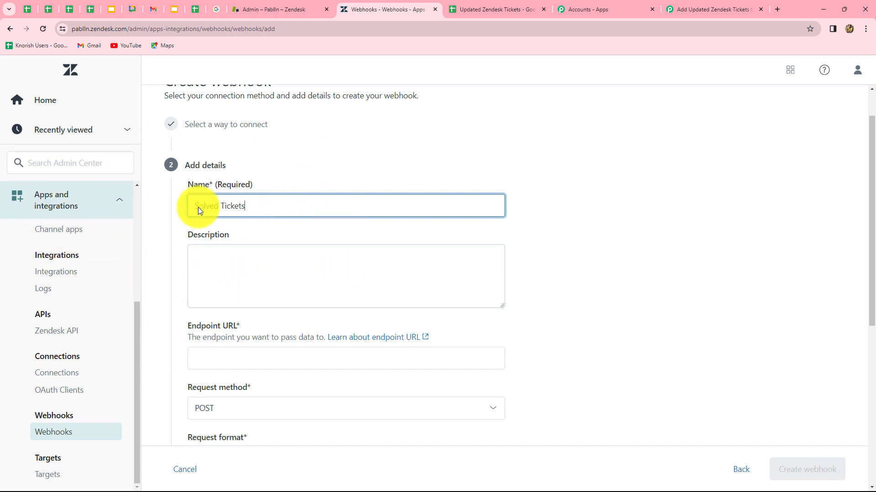
# Set the endpoint to the Pabbly webhook URL, keep POST/JSON, and create the webhook.
pyautogui.click(226, 267)
pyautogui.scroll(-2, 219, 272)
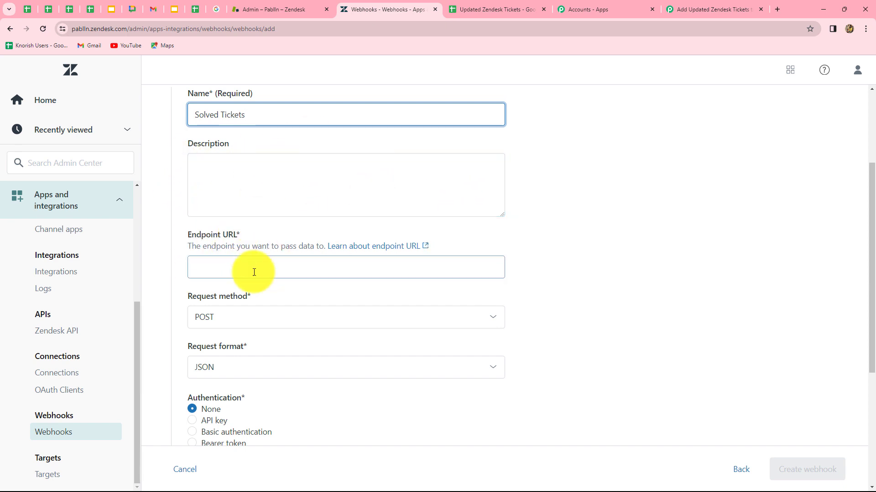
pyautogui.click(215, 268)
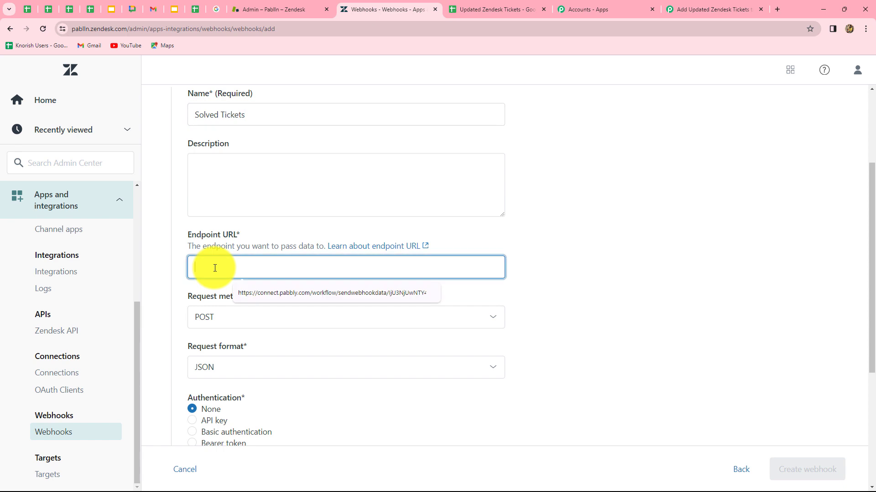
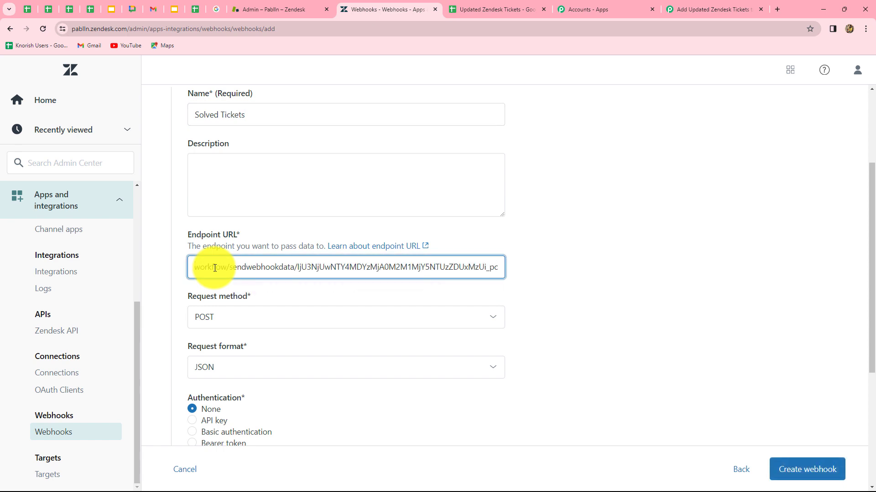
pyautogui.scroll(-3, 338, 351)
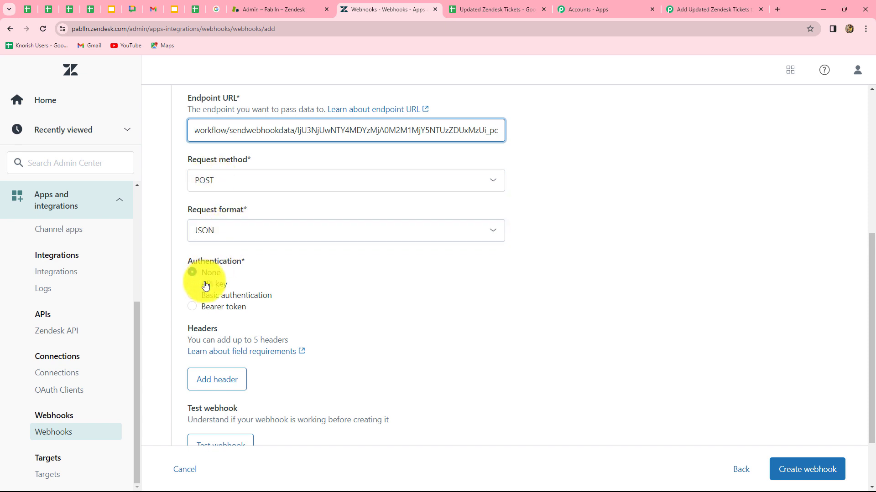
pyautogui.scroll(-2, 286, 336)
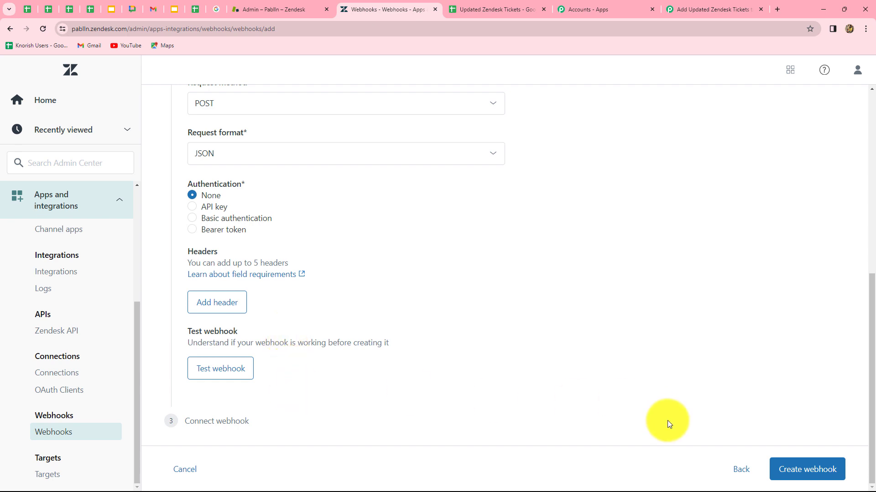
pyautogui.click(819, 477)
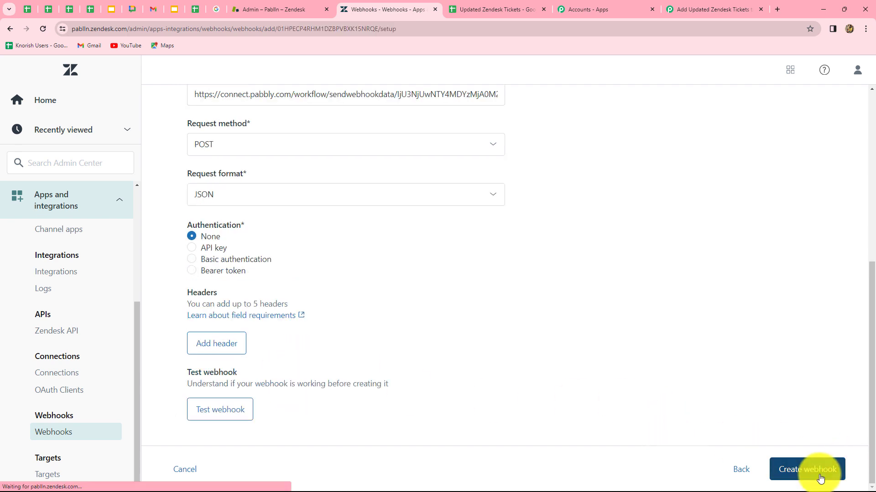
pyautogui.scroll(-3, 625, 289)
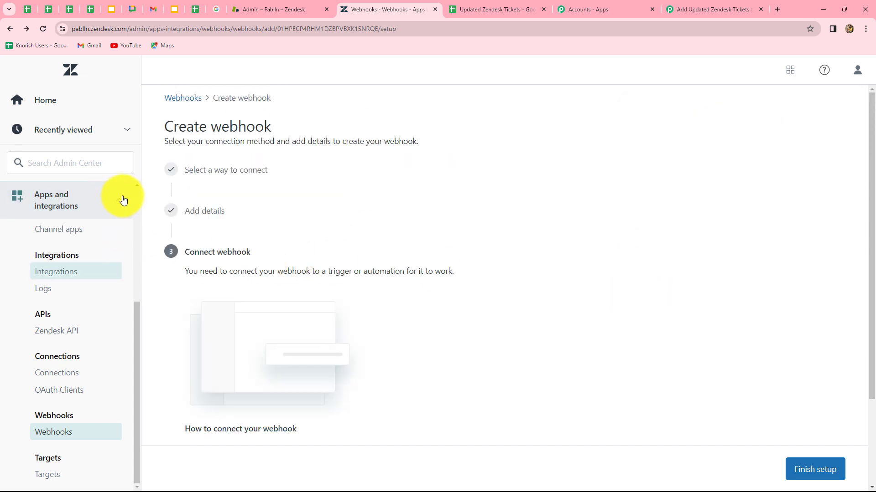
# Add a new trigger from Objects and rules > Triggers.
pyautogui.click(120, 201)
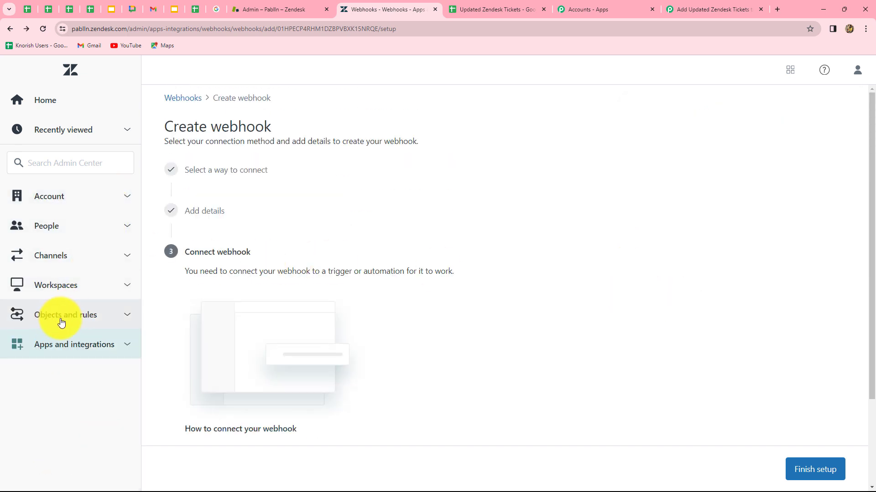
pyautogui.click(95, 315)
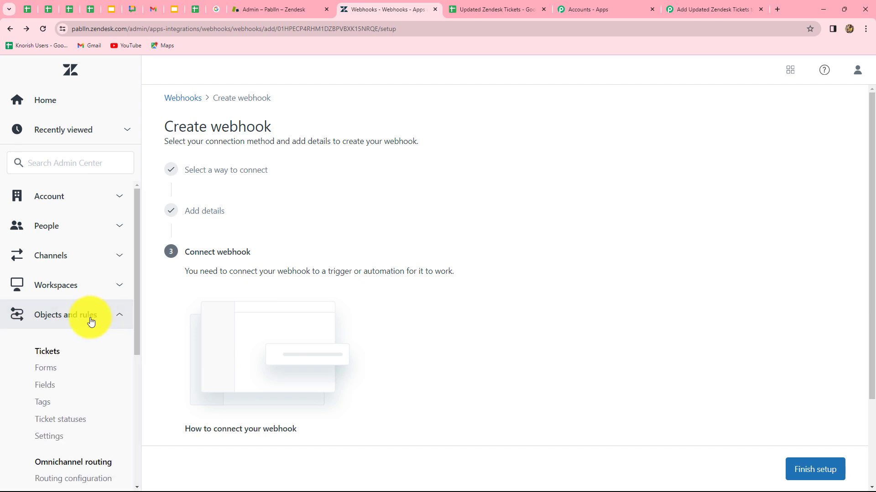
pyautogui.scroll(-5, 68, 315)
pyautogui.click(50, 333)
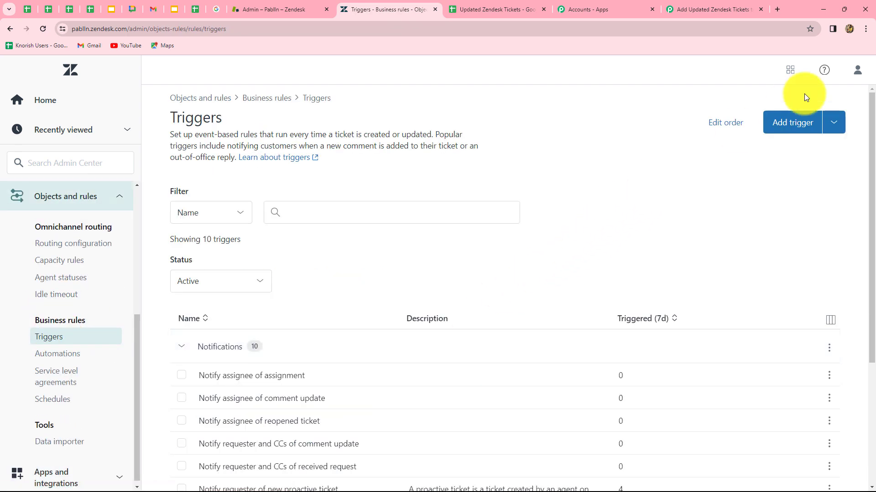
pyautogui.click(788, 130)
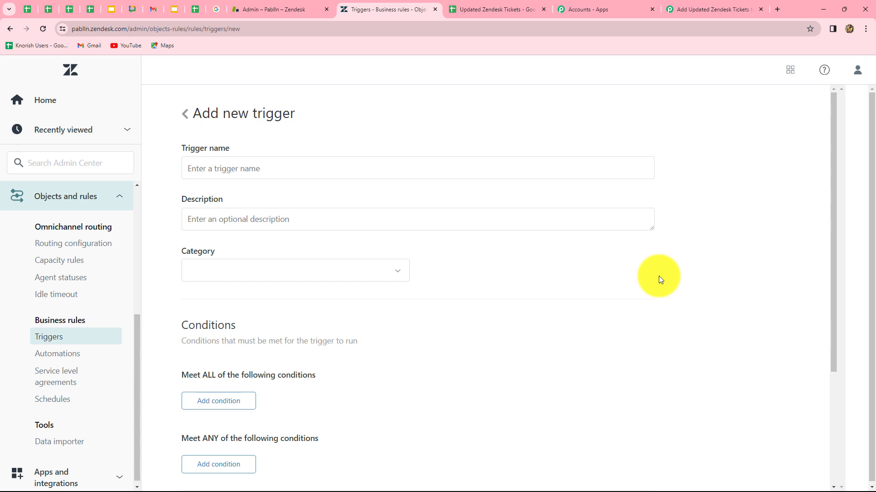
# Name the trigger Solved Tickets and set its category to Notifications.
pyautogui.click(235, 169)
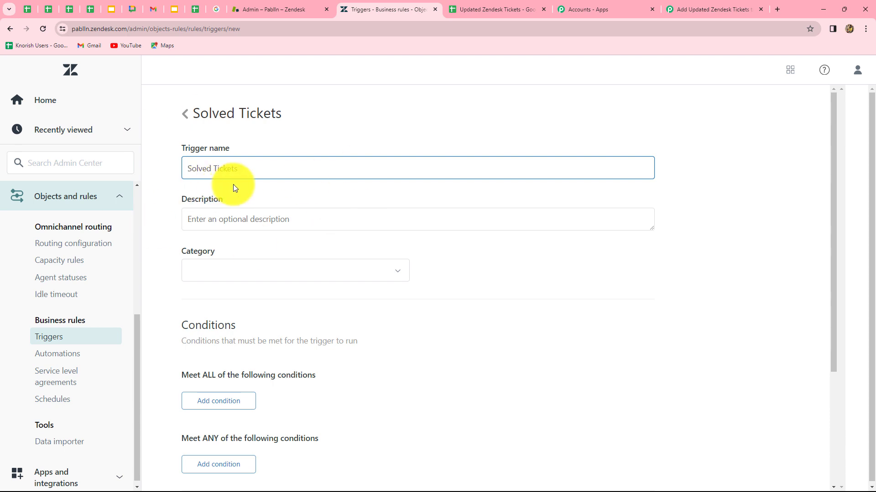
pyautogui.scroll(-2, 269, 253)
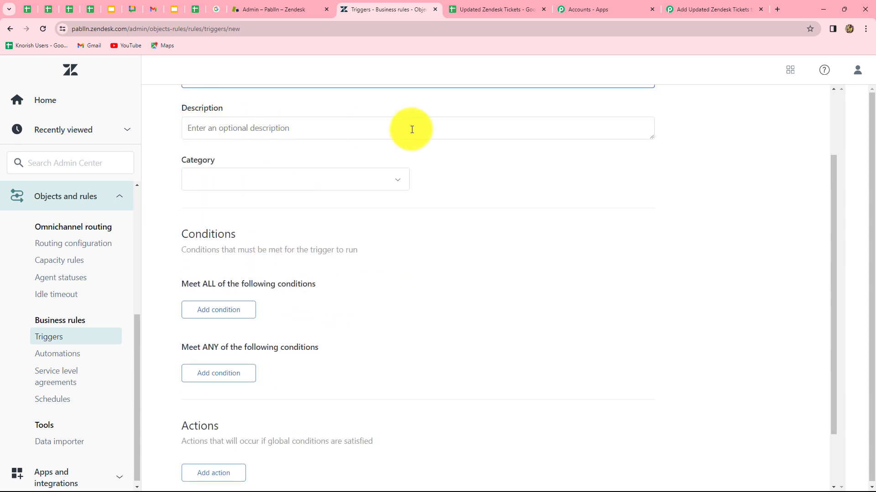
pyautogui.click(327, 186)
pyautogui.click(209, 210)
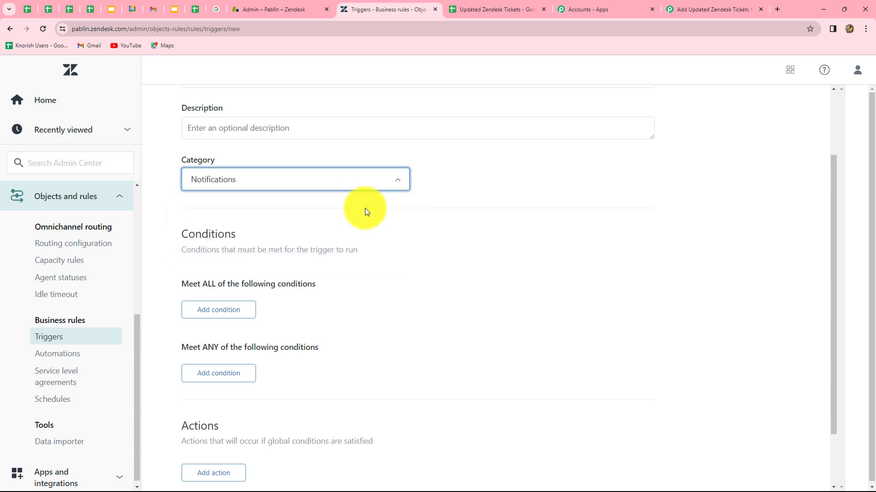
pyautogui.scroll(-2, 452, 217)
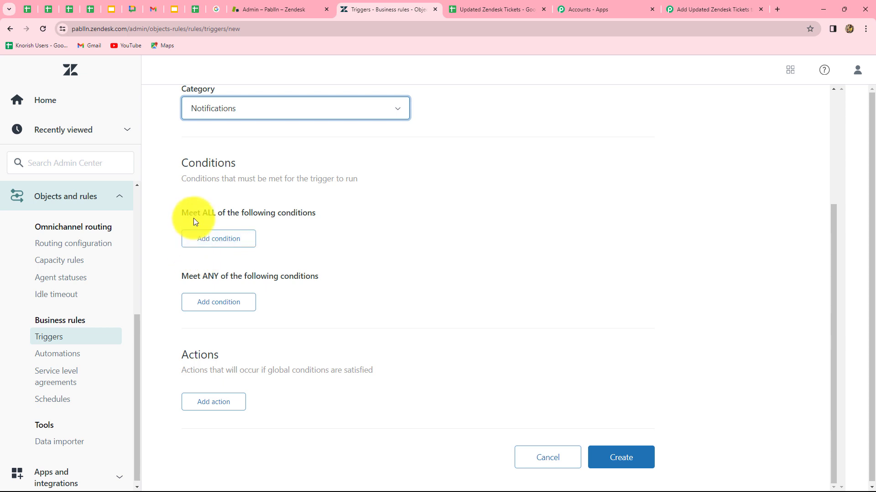
# Add the Meet ALL condition Ticket > Ticket Is Updated.
pyautogui.click(228, 240)
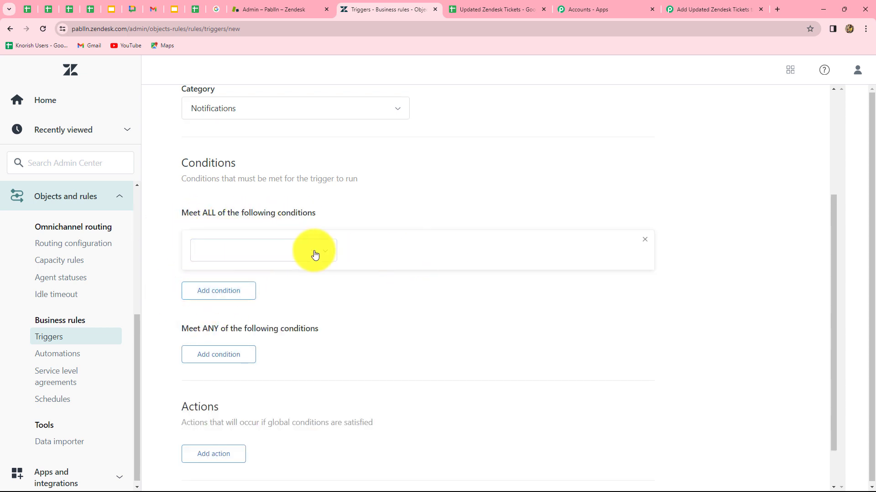
pyautogui.click(277, 249)
pyautogui.click(234, 310)
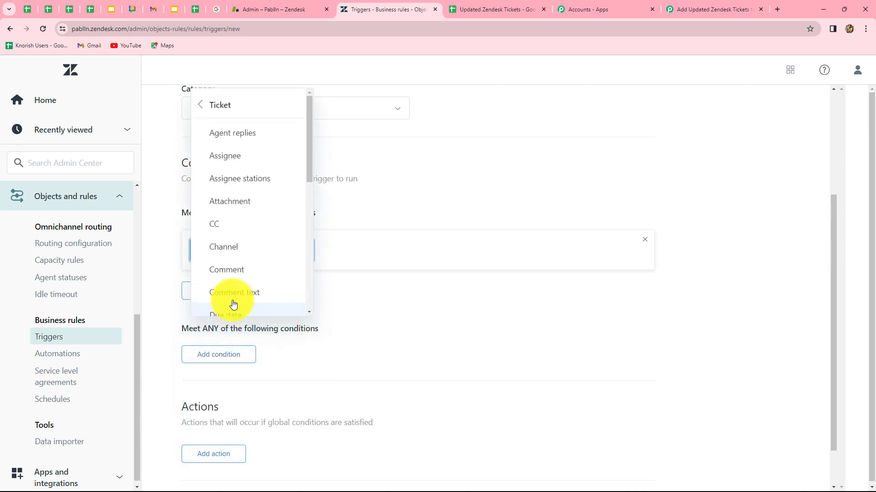
pyautogui.click(365, 297)
pyautogui.click(240, 250)
pyautogui.click(240, 250)
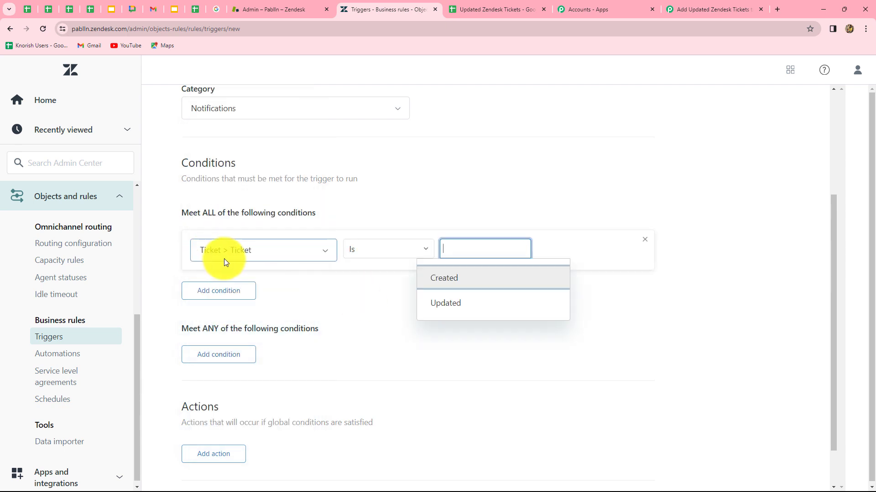
pyautogui.click(444, 303)
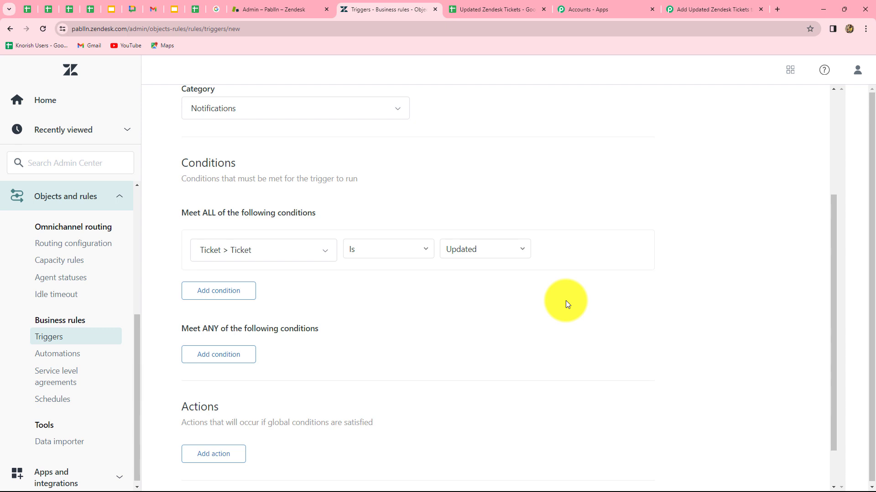
pyautogui.scroll(-2, 566, 301)
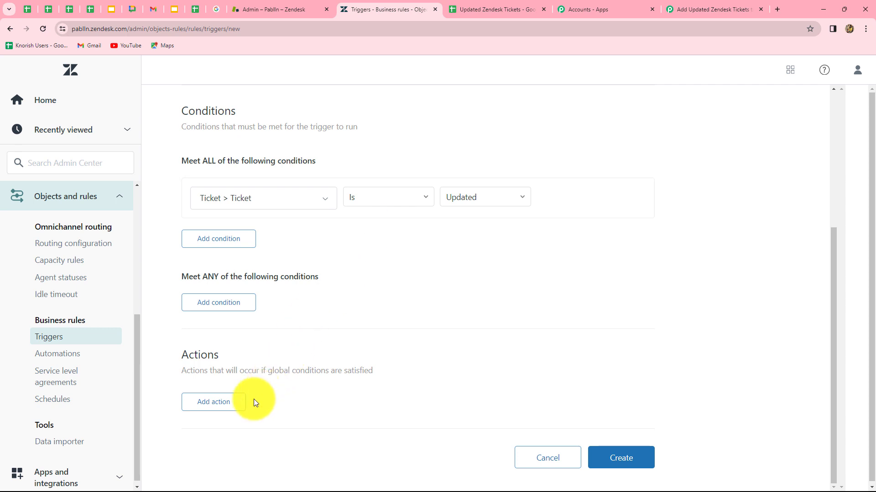
# Add a Notify by > Active webhook action targeting the Solved Tickets webhook.
pyautogui.click(224, 407)
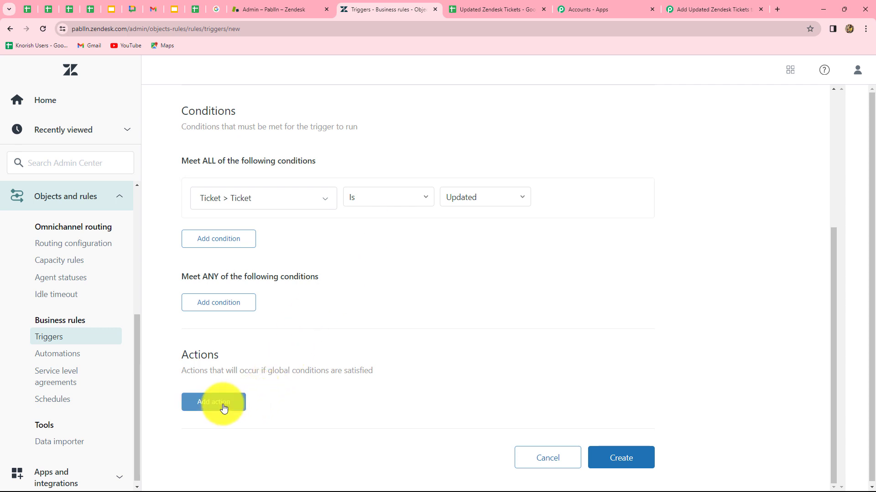
pyautogui.click(223, 405)
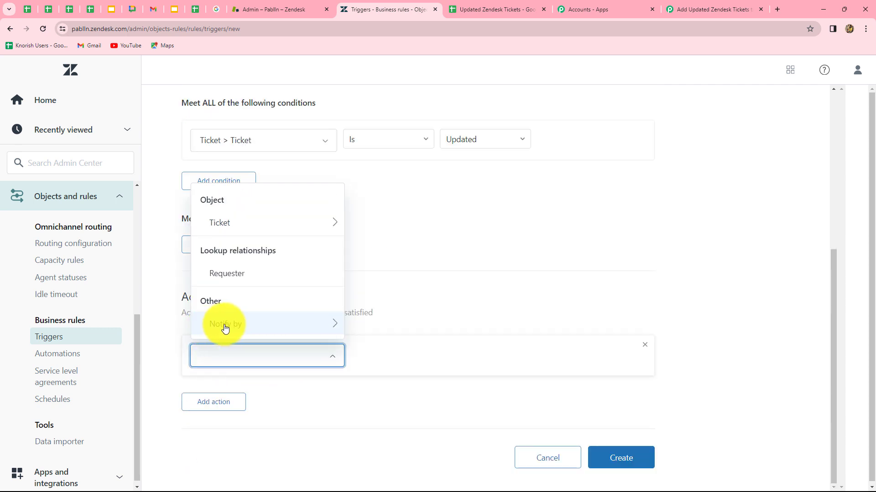
pyautogui.click(236, 325)
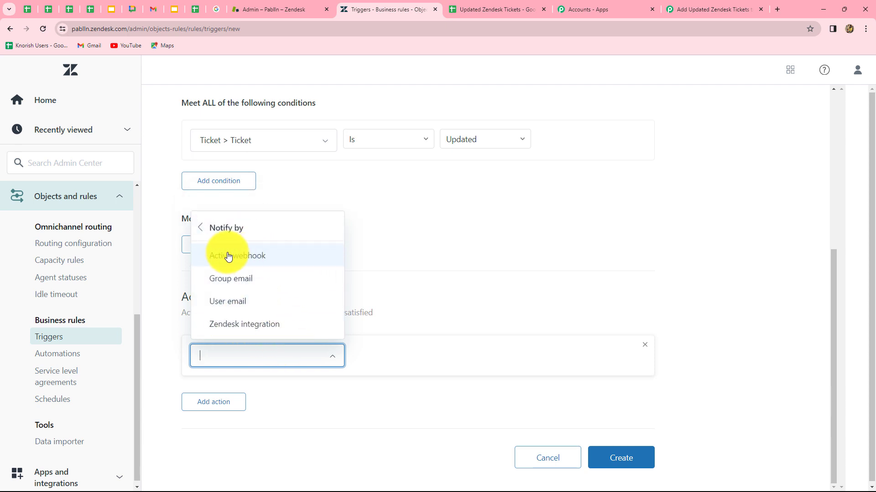
pyautogui.click(252, 263)
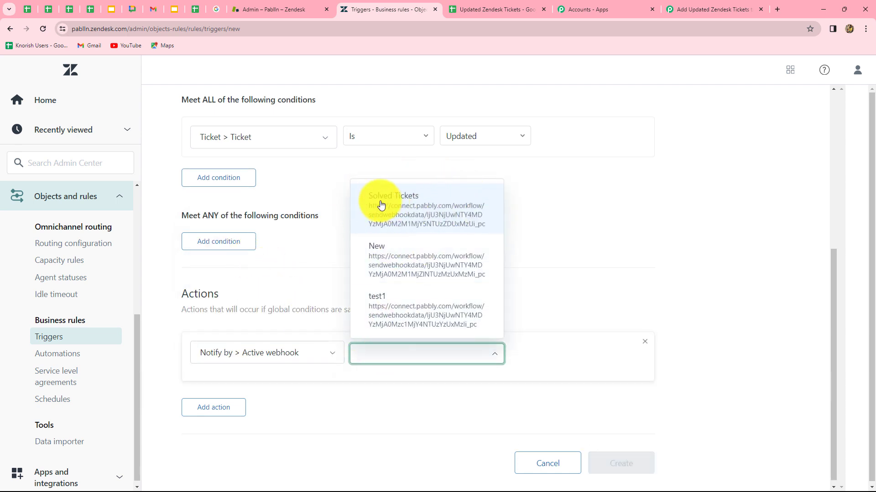
pyautogui.click(411, 207)
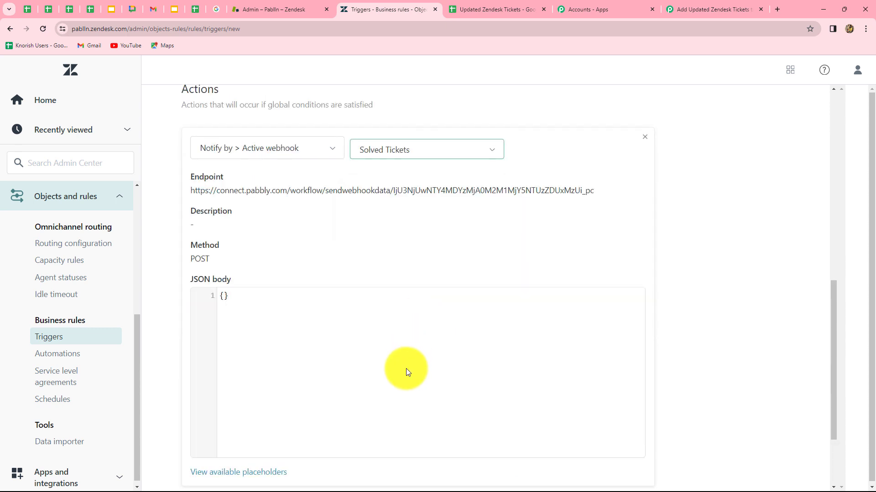
pyautogui.click(405, 368)
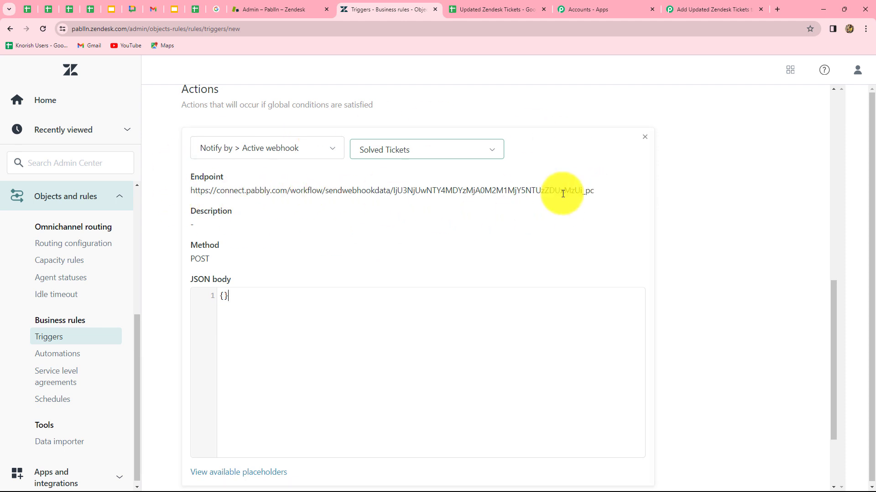
pyautogui.scroll(-3, 652, 191)
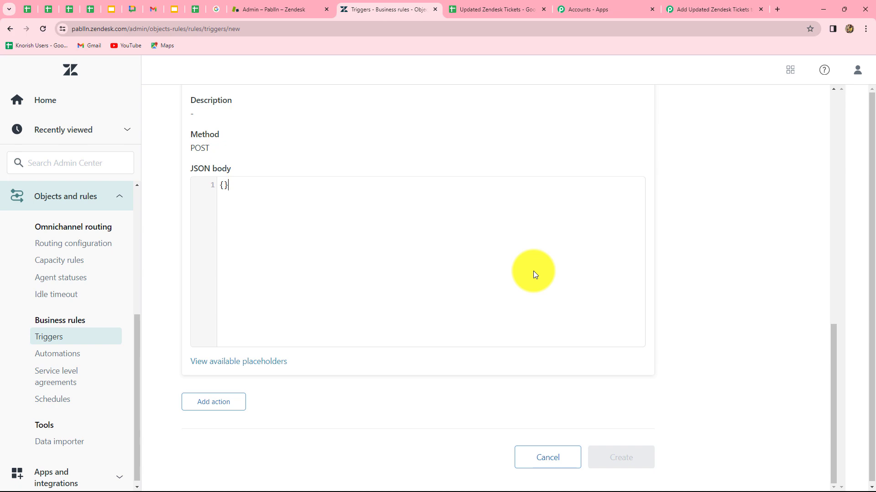
# Paste Pabbly's ticket JSON template (ticket_id to ticket_organization_name) into the trigger's JSON body.
pyautogui.click(705, 11)
pyautogui.scroll(-5, 557, 271)
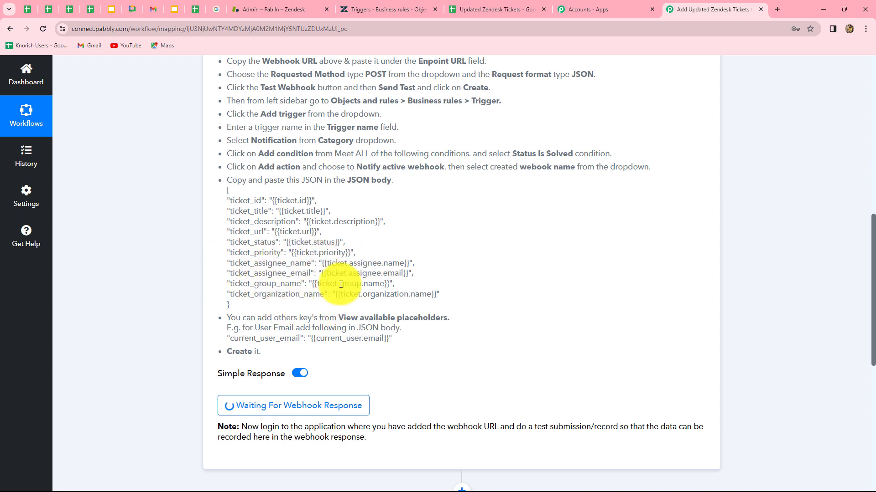
pyautogui.moveTo(228, 190); pyautogui.dragTo(237, 306)
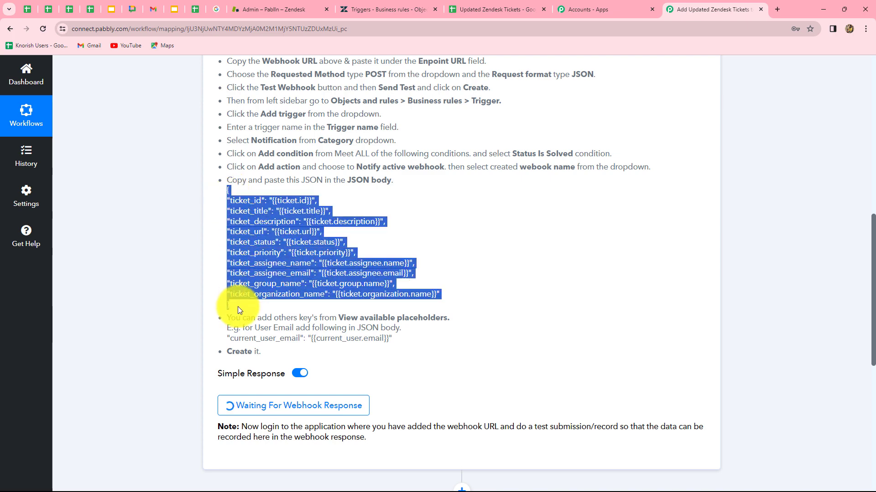
pyautogui.hotkey('ctrl', 'c')
pyautogui.click(388, 9)
pyautogui.click(257, 297)
pyautogui.hotkey('ctrl', 'v')
pyautogui.scroll(-3, 210, 146)
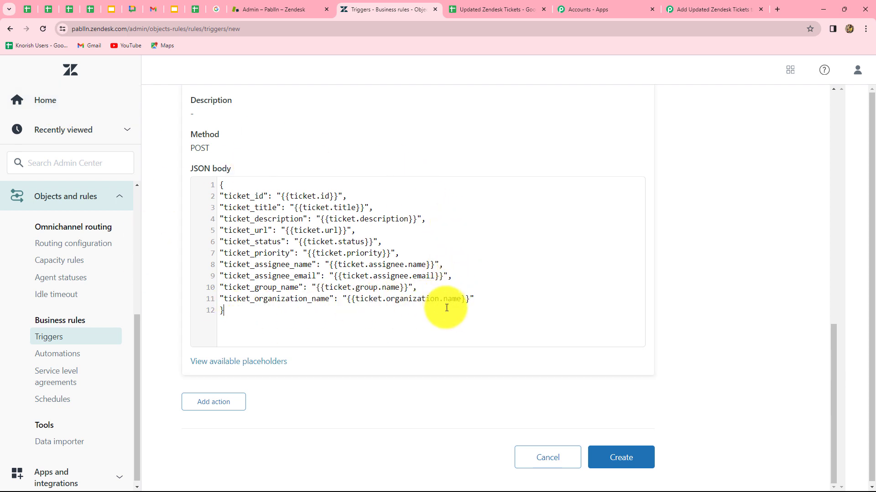
# Save the Solved Tickets trigger and go back to the Pabbly workflow.
pyautogui.click(621, 457)
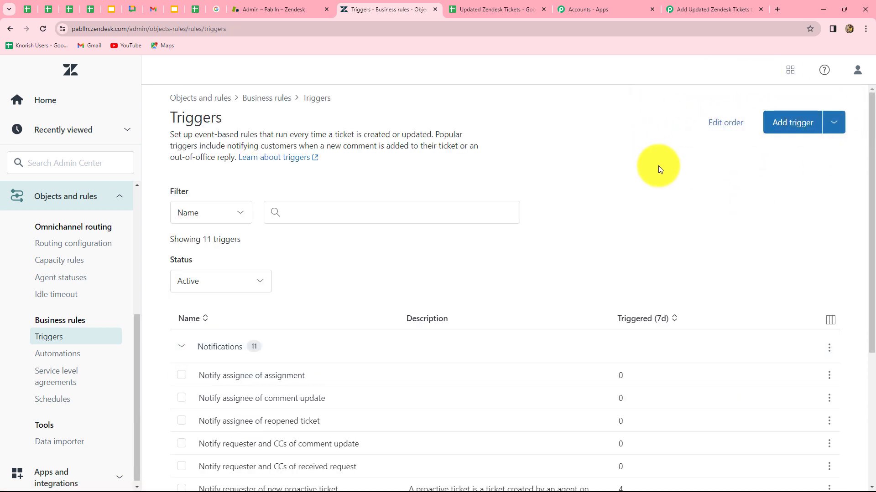
pyautogui.click(715, 8)
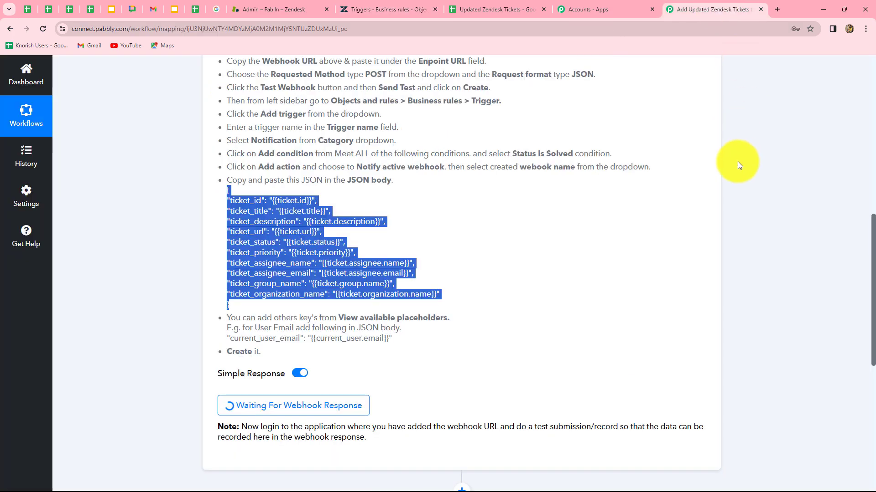
# Submit the Credentials Change ticket (#4) as Solved in Zendesk.
pyautogui.scroll(-4, 737, 162)
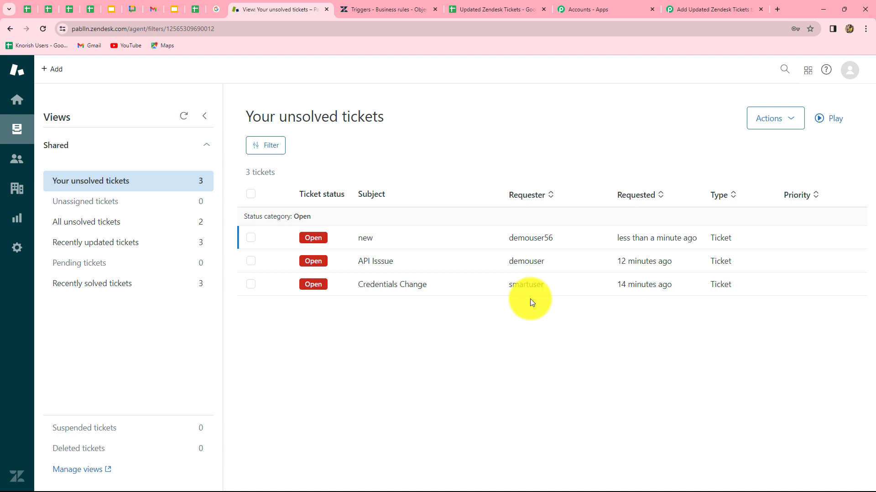
pyautogui.click(368, 285)
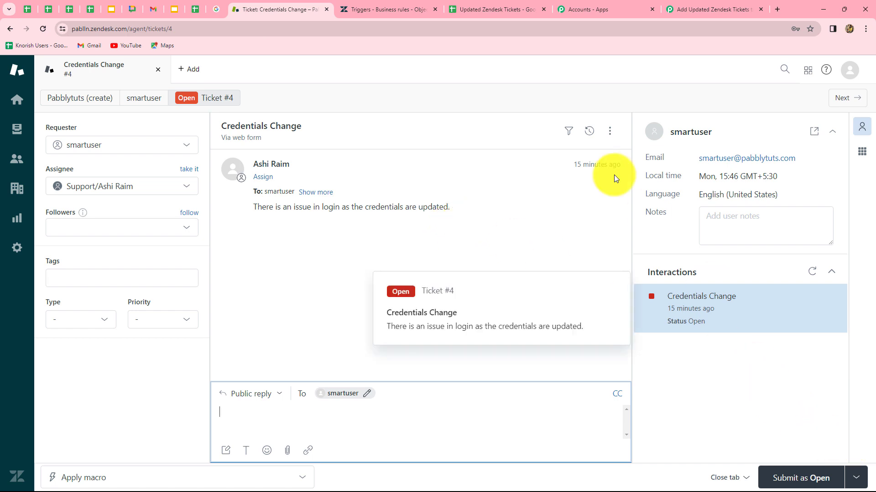
pyautogui.click(863, 480)
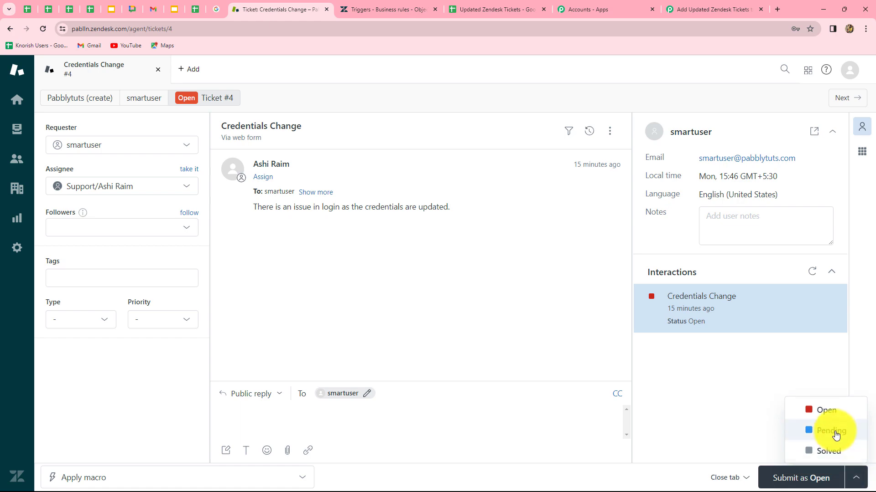
pyautogui.click(827, 452)
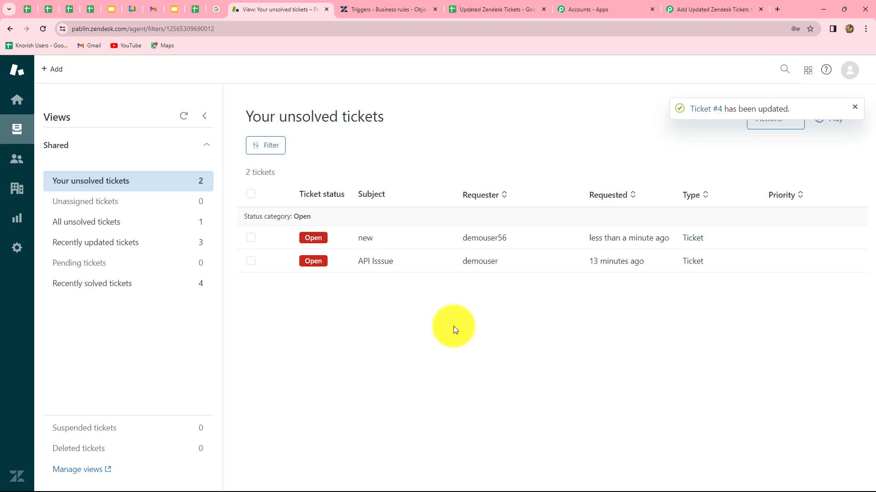
# Review solved Ticket 4's captured webhook fields in Pabbly, then switch to the Updated Zendesk Tickets sheet.
pyautogui.click(713, 10)
pyautogui.scroll(-5, 775, 173)
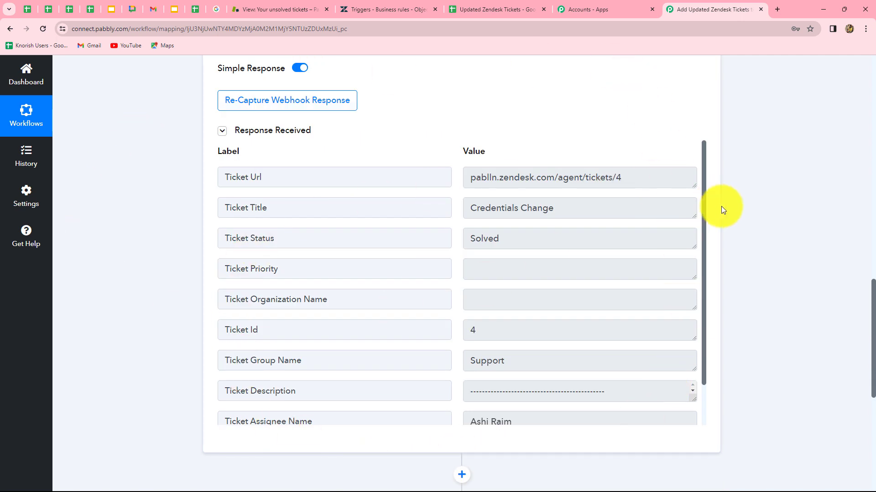
pyautogui.scroll(2, 598, 319)
pyautogui.scroll(-2, 596, 318)
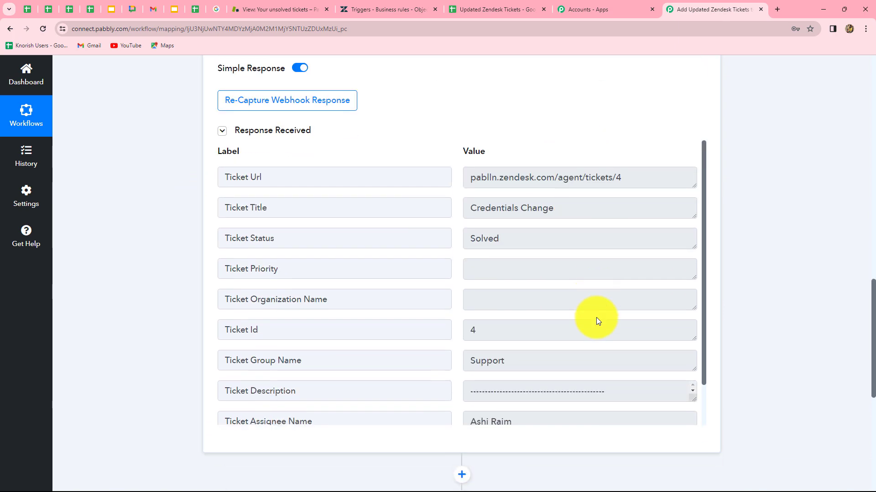
pyautogui.scroll(7, 595, 317)
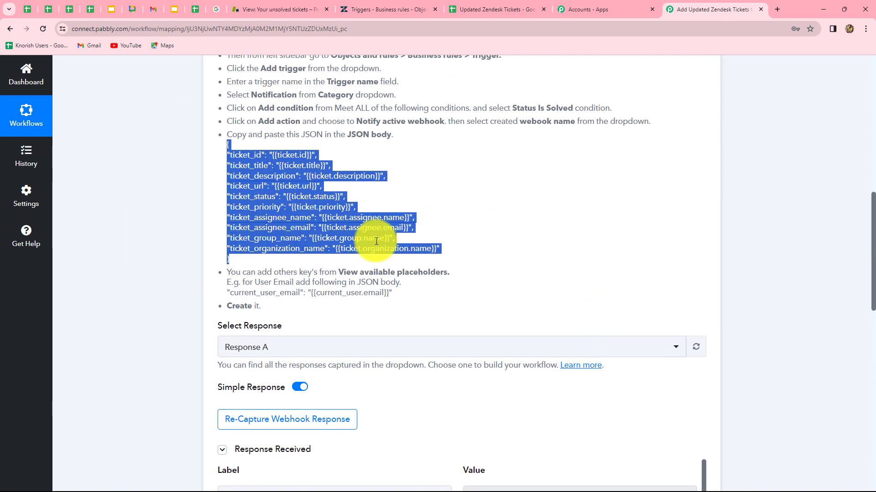
pyautogui.click(475, 191)
pyautogui.scroll(-5, 554, 249)
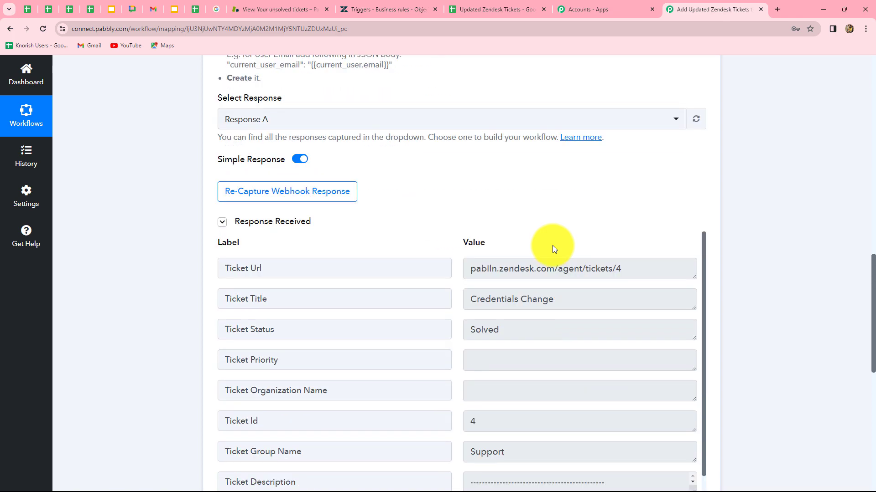
pyautogui.scroll(-1, 299, 264)
pyautogui.scroll(1, 592, 297)
pyautogui.scroll(-3, 774, 325)
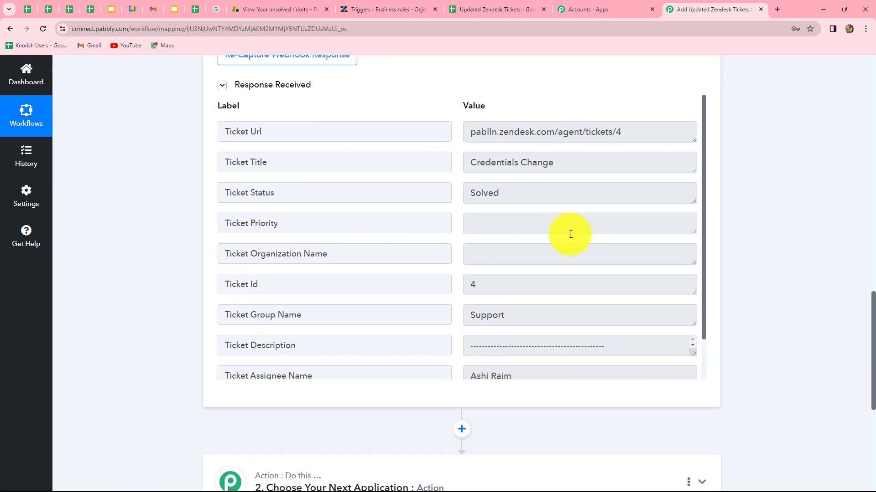
pyautogui.scroll(-1, 571, 299)
pyautogui.scroll(-1, 571, 302)
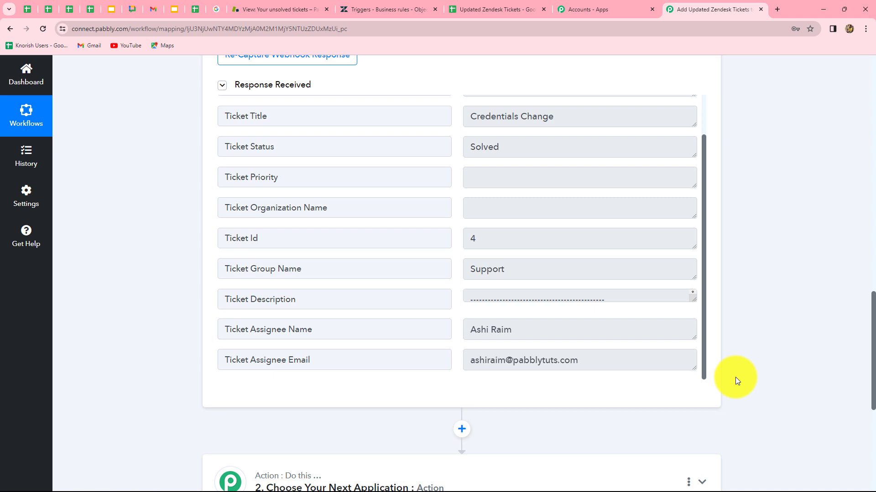
pyautogui.click(471, 9)
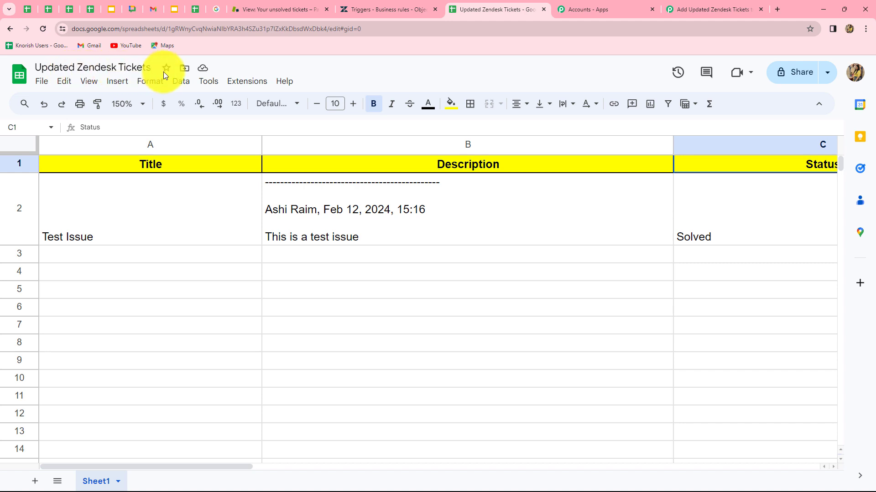
# Clear the old test entry in cells A2:C2 and return to the Pabbly workflow.
pyautogui.moveTo(212, 236); pyautogui.dragTo(682, 233)
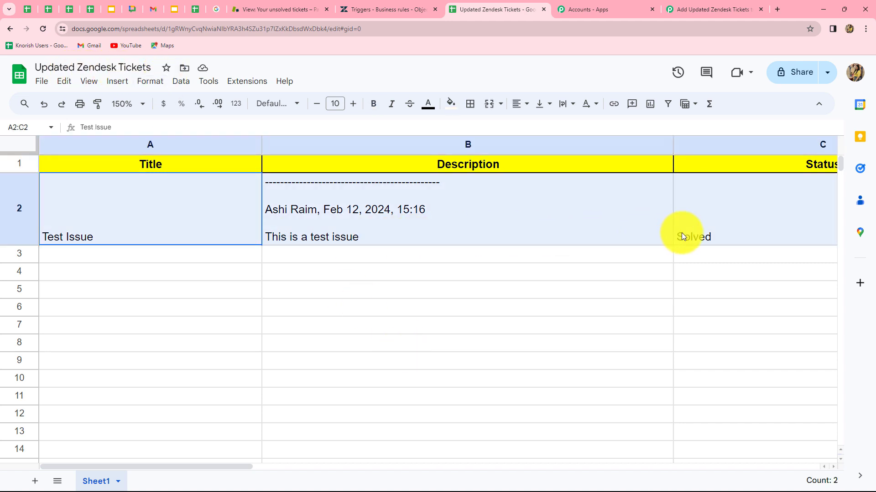
pyautogui.press('Delete')
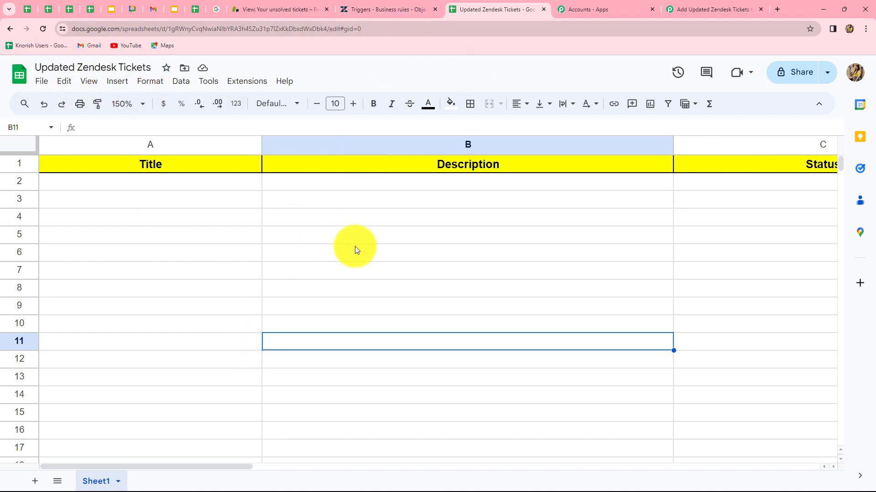
pyautogui.click(690, 11)
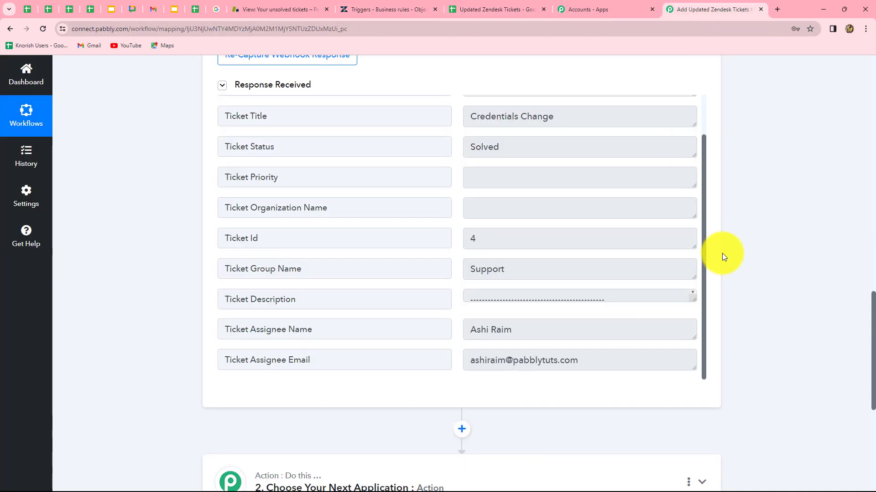
# Set the action step's app to Google Sheets with the Add New Row event.
pyautogui.scroll(-5, 721, 253)
pyautogui.click(429, 176)
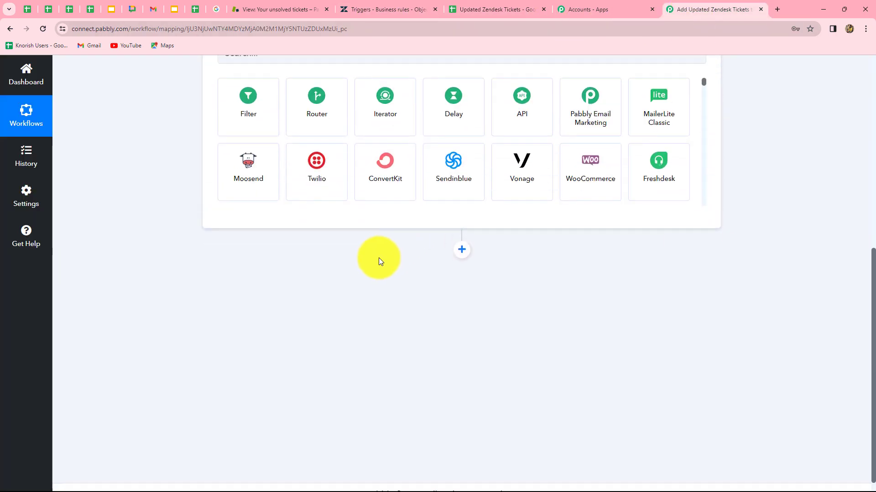
pyautogui.click(316, 260)
pyautogui.write('G')
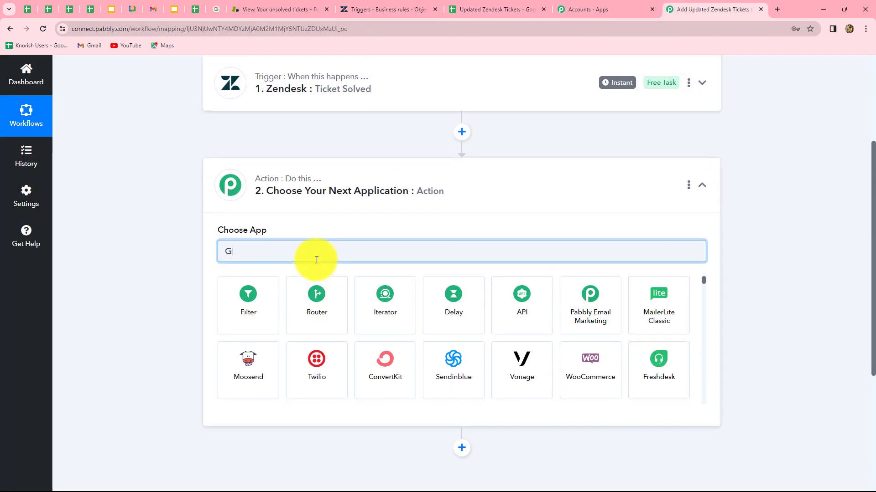
pyautogui.write('oogle')
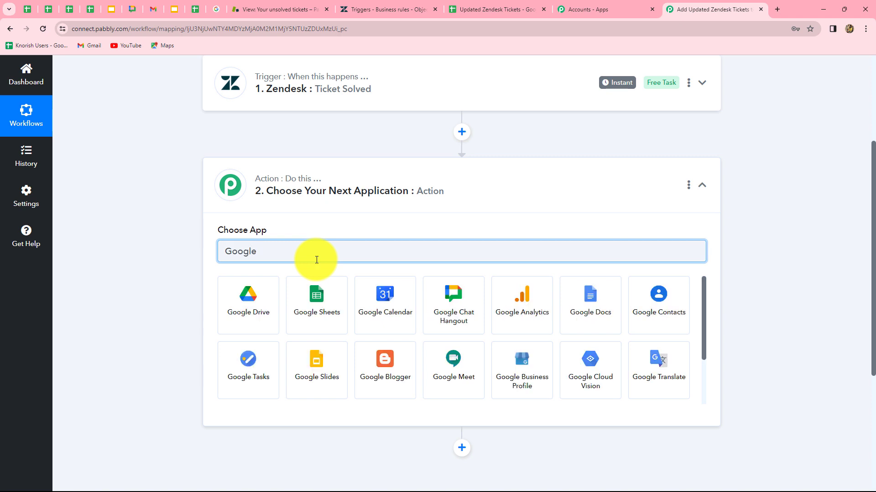
pyautogui.click(311, 295)
pyautogui.click(266, 301)
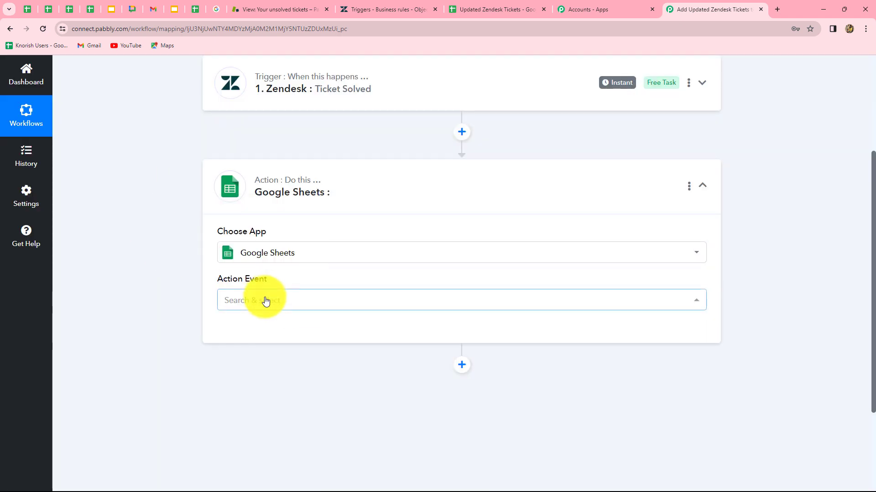
pyautogui.click(251, 138)
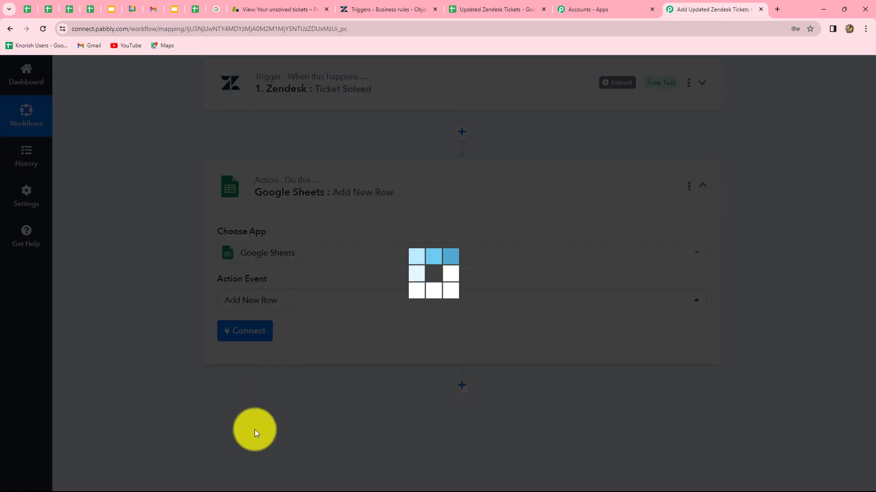
# Connect the Google Sheets action through the existing Google Sheets #40 connection and save.
pyautogui.click(241, 336)
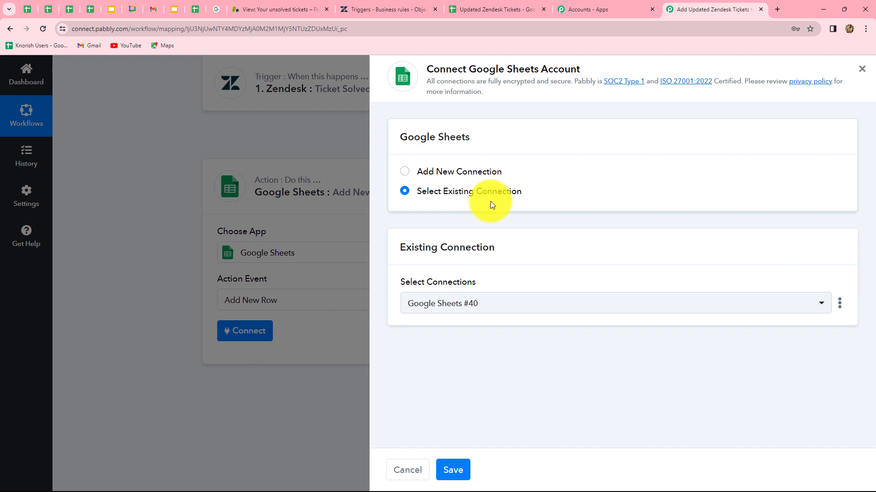
pyautogui.click(405, 173)
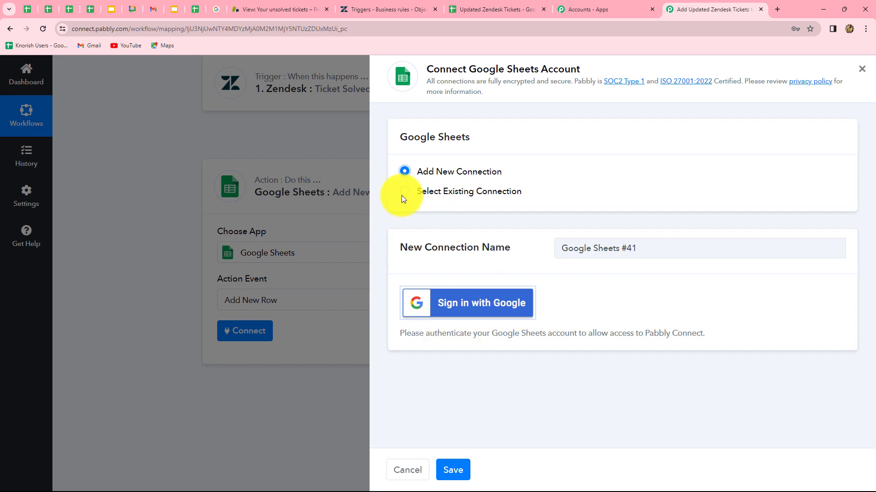
pyautogui.click(404, 194)
pyautogui.click(447, 470)
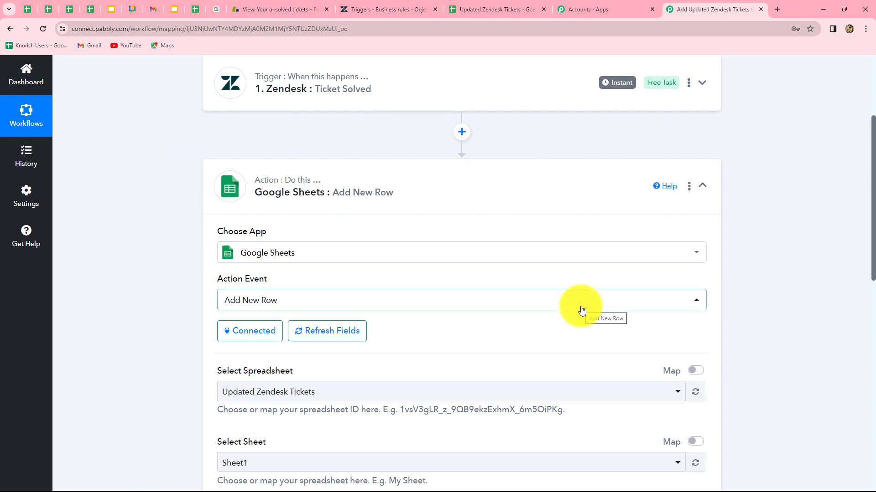
# Check the spreadsheet's columns, then open the previous-step data list for the Title field.
pyautogui.scroll(-8, 581, 310)
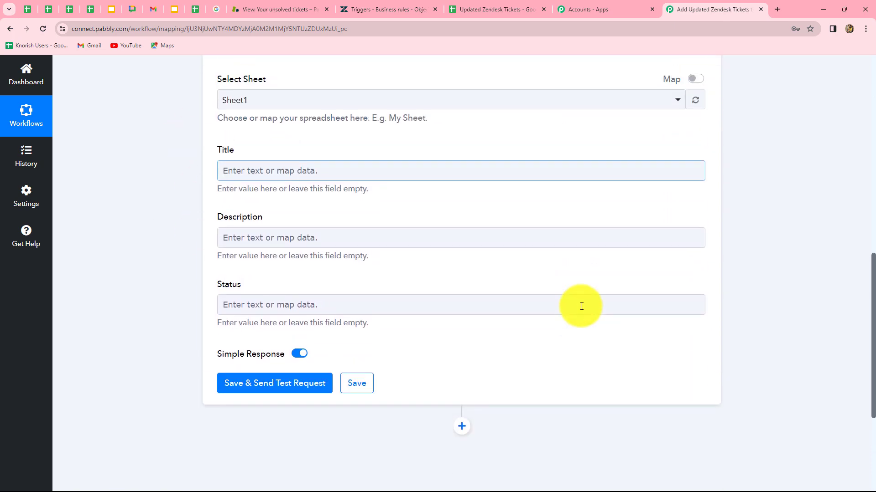
pyautogui.scroll(3, 581, 307)
pyautogui.scroll(1, 581, 306)
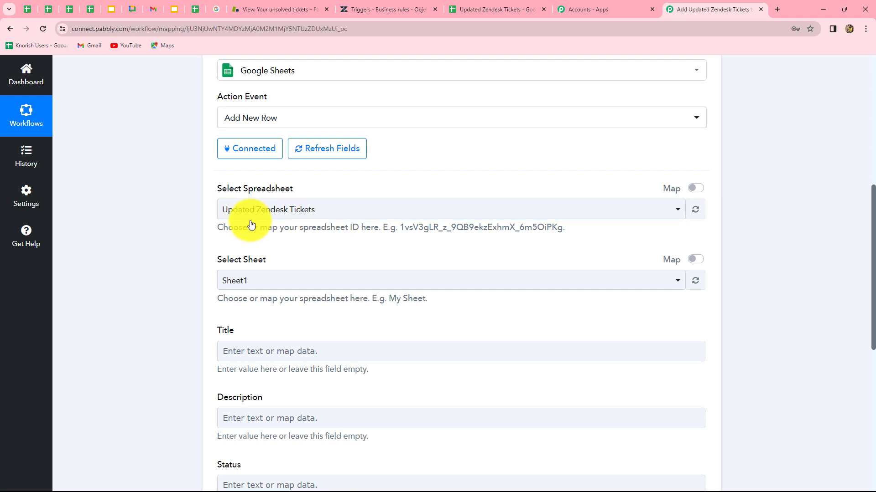
pyautogui.click(469, 7)
pyautogui.click(727, 1)
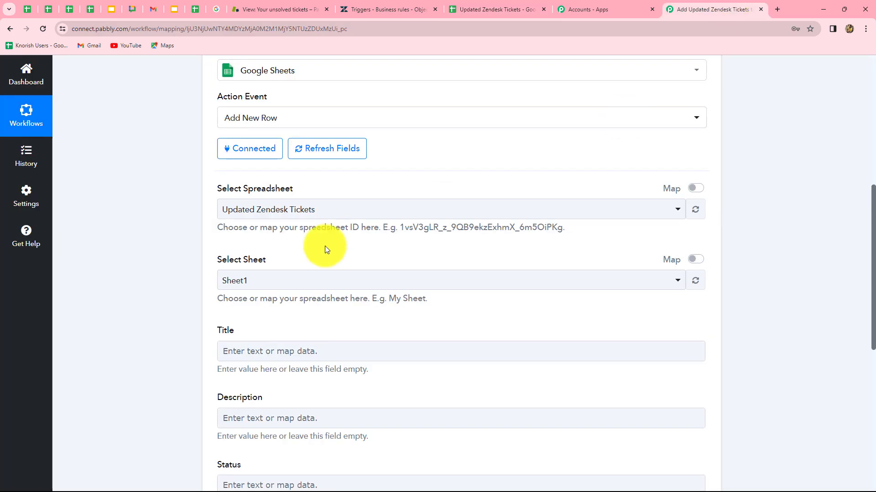
pyautogui.scroll(-4, 267, 290)
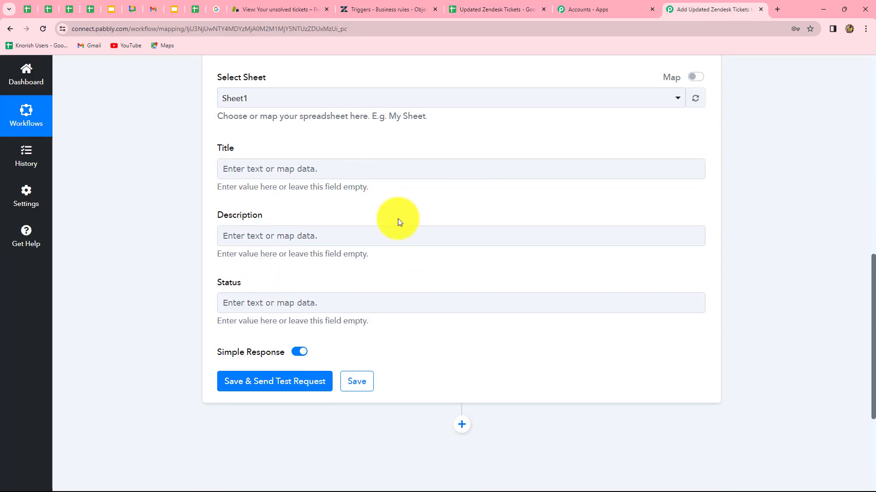
pyautogui.click(307, 303)
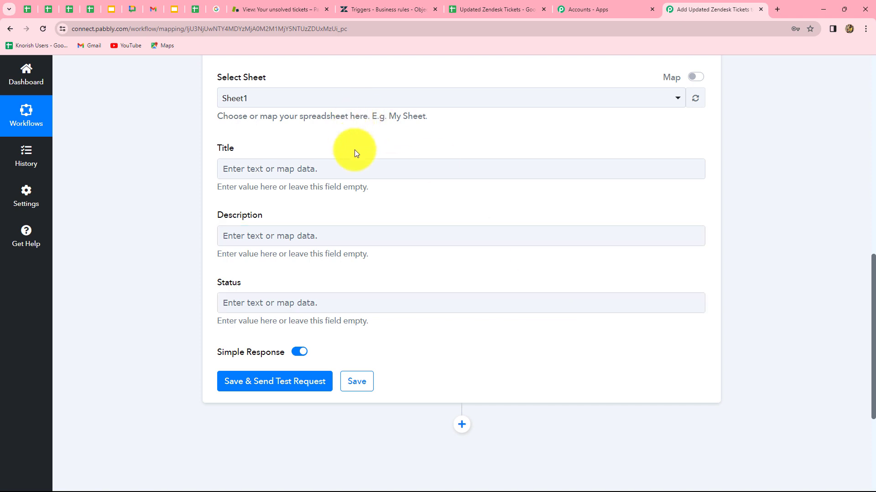
pyautogui.click(347, 170)
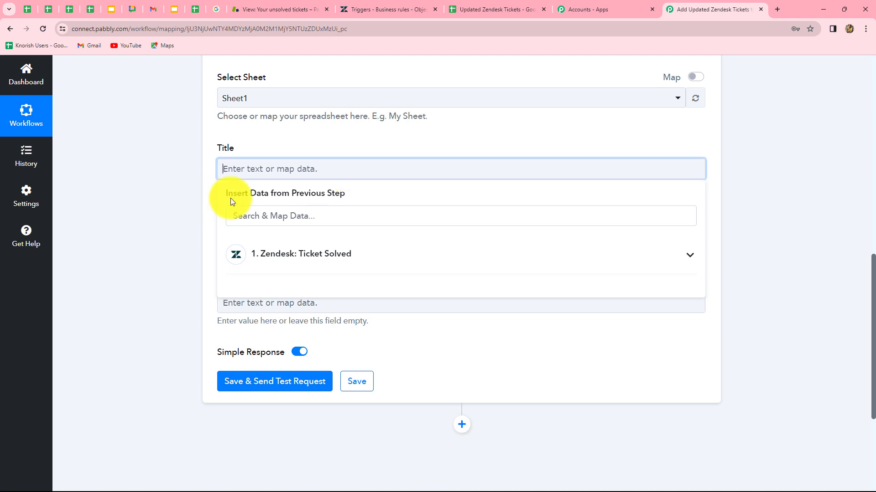
# Map Ticket Title, Ticket Description and Ticket Status from Zendesk: Ticket Solved into Title, Description and Status.
pyautogui.click(335, 253)
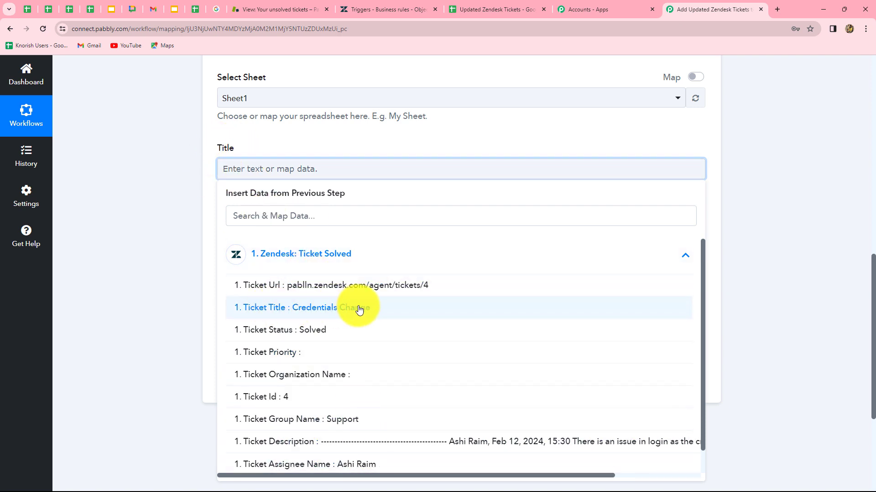
pyautogui.click(433, 304)
pyautogui.click(754, 241)
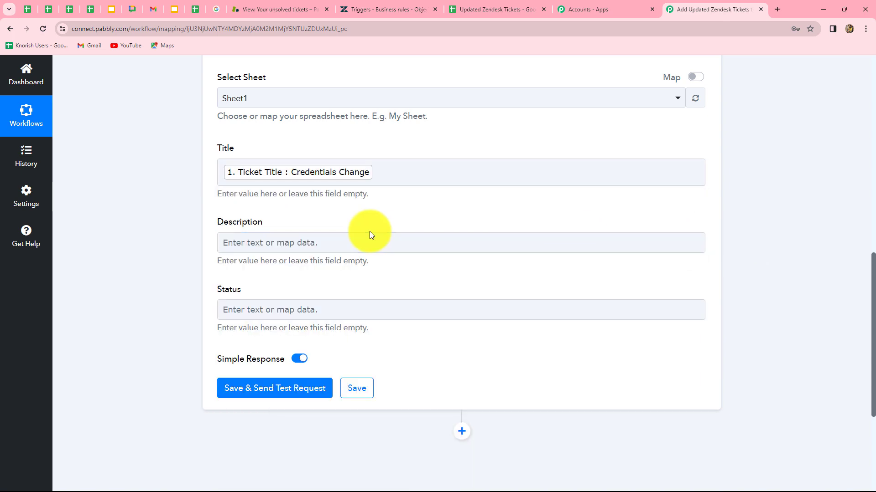
pyautogui.scroll(-3, 346, 182)
pyautogui.click(313, 110)
pyautogui.click(342, 190)
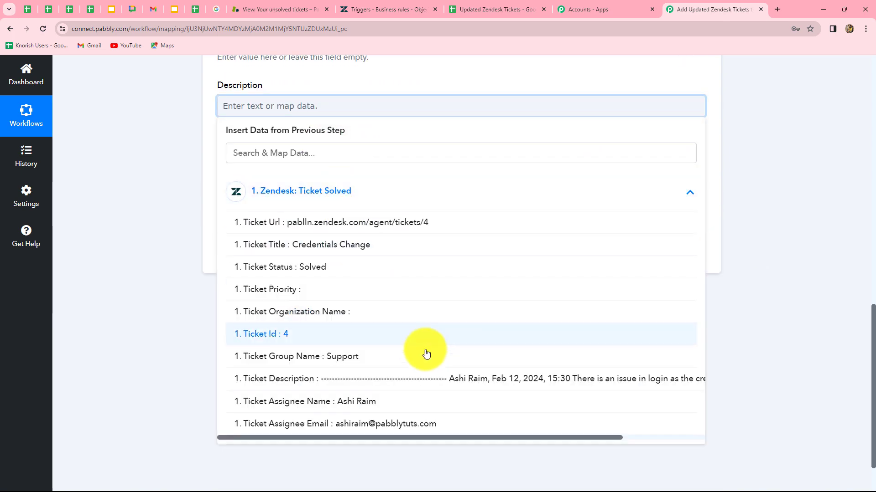
pyautogui.click(517, 375)
pyautogui.click(825, 303)
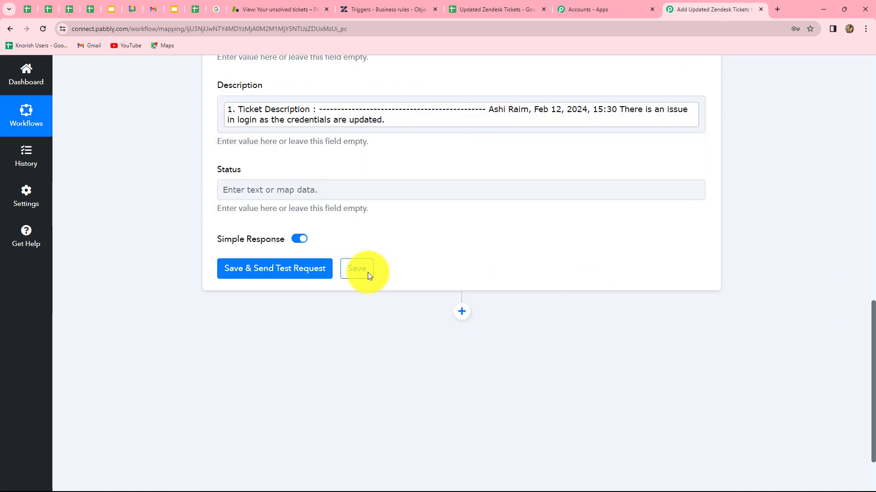
pyautogui.click(265, 190)
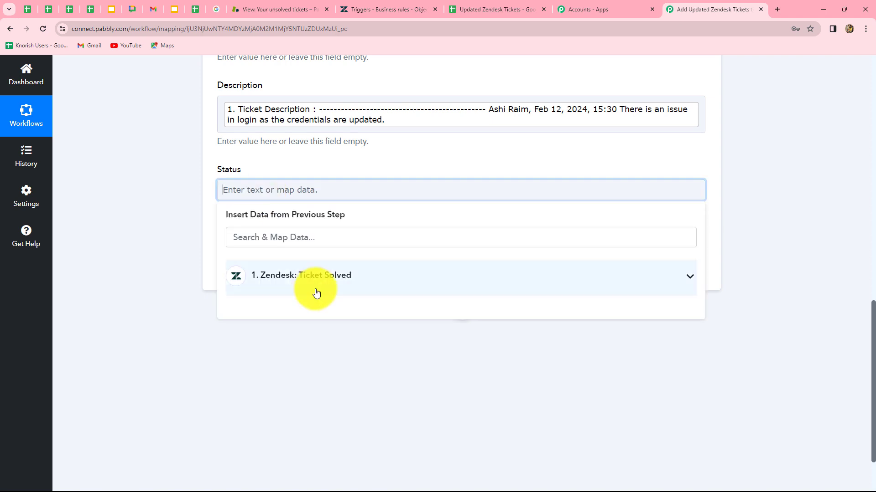
pyautogui.click(307, 276)
pyautogui.click(292, 340)
pyautogui.click(759, 287)
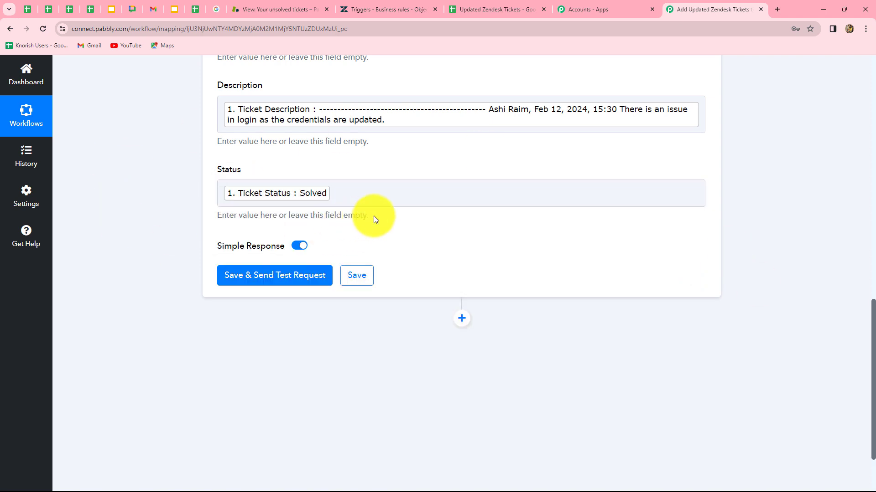
pyautogui.scroll(2, 374, 219)
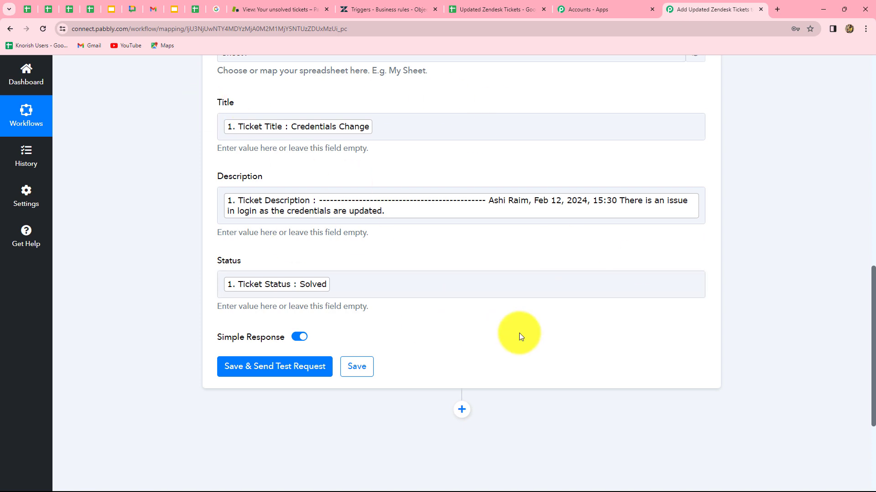
# Save the mapping and send a test row, confirming Sheet1!A2:C2 was written, then view the sheet.
pyautogui.click(282, 370)
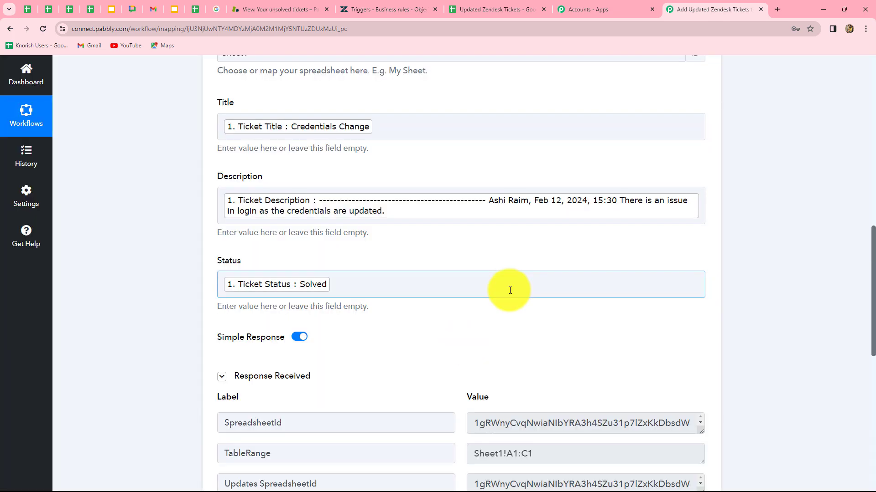
pyautogui.scroll(-3, 508, 289)
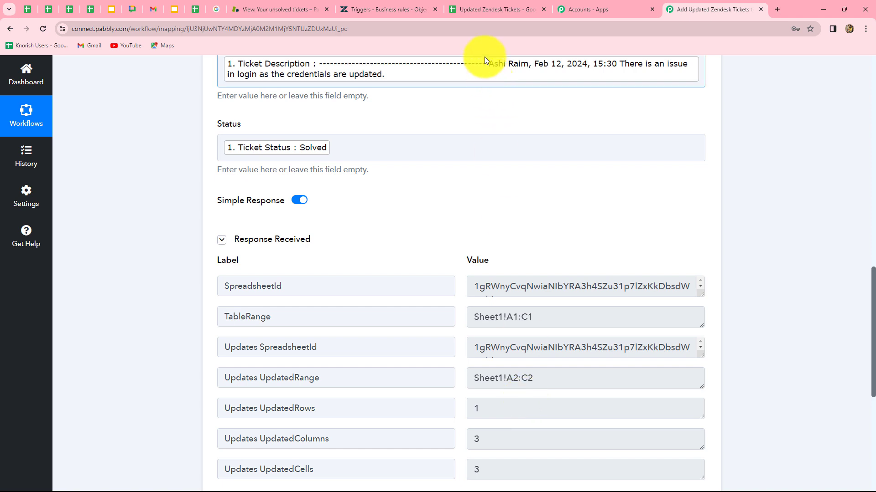
pyautogui.click(496, 9)
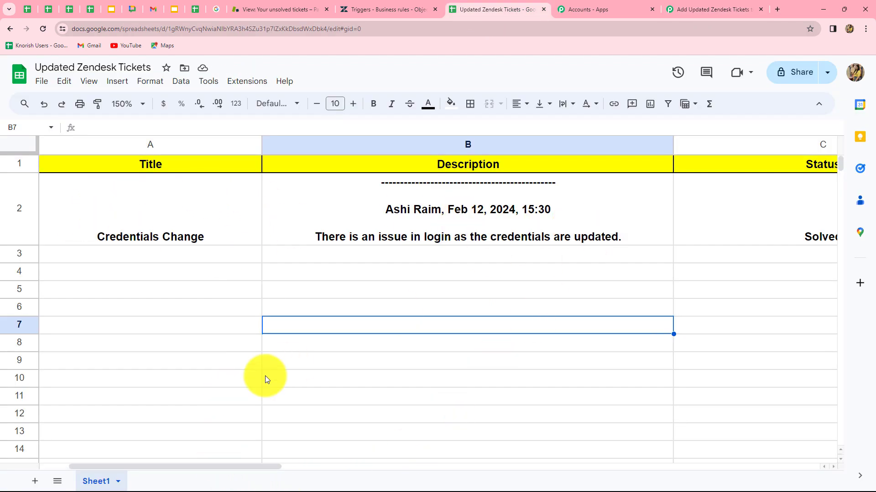
# Verify row 2 shows Credentials Change, its description and Solved, then return to the Pabbly workflow.
pyautogui.moveTo(149, 467); pyautogui.dragTo(9, 446)
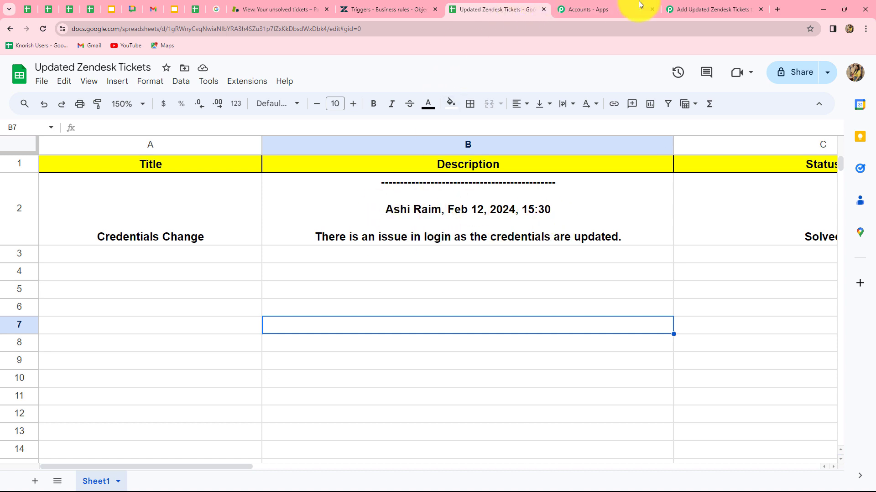
pyautogui.click(688, 7)
pyautogui.scroll(10, 769, 208)
pyautogui.scroll(5, 769, 208)
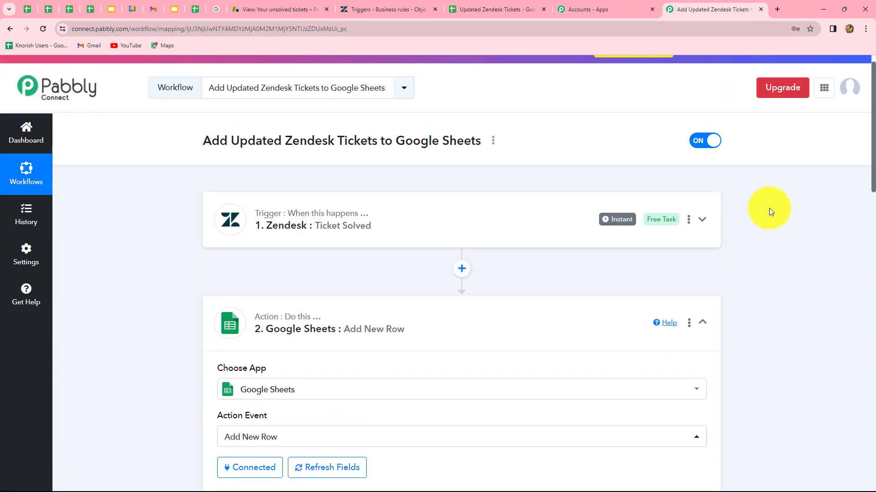
# Submit API Isssue ticket #5 as Solved and check the sheet for the new row 3.
pyautogui.click(290, 10)
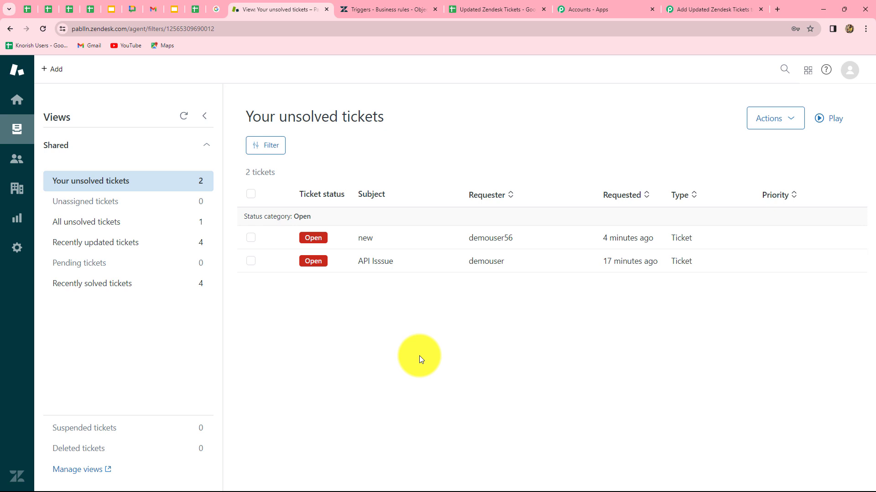
pyautogui.click(493, 11)
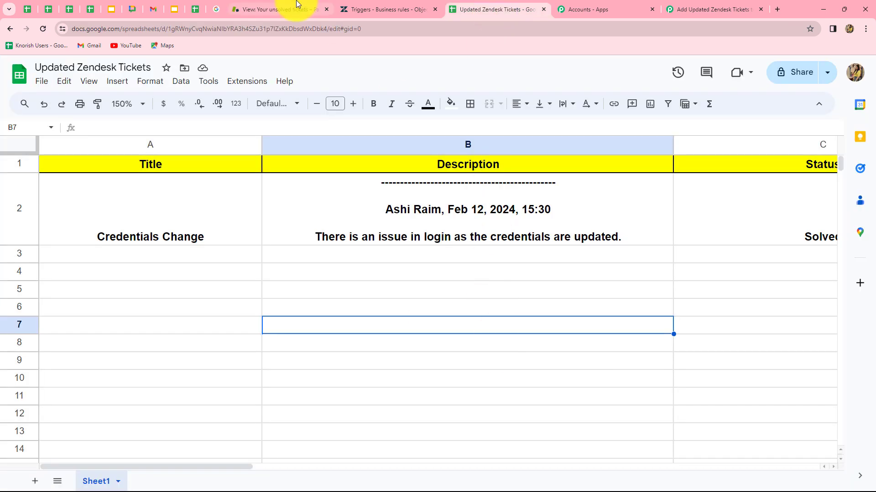
pyautogui.click(294, 9)
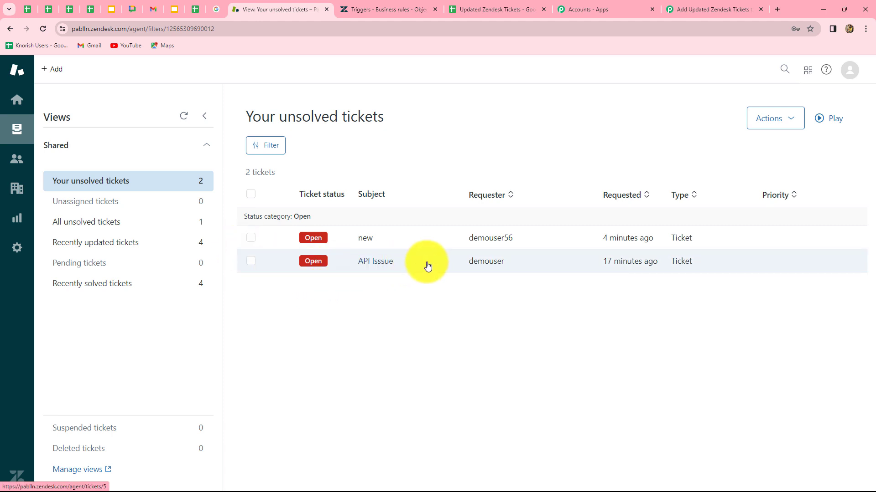
pyautogui.click(325, 262)
pyautogui.click(856, 478)
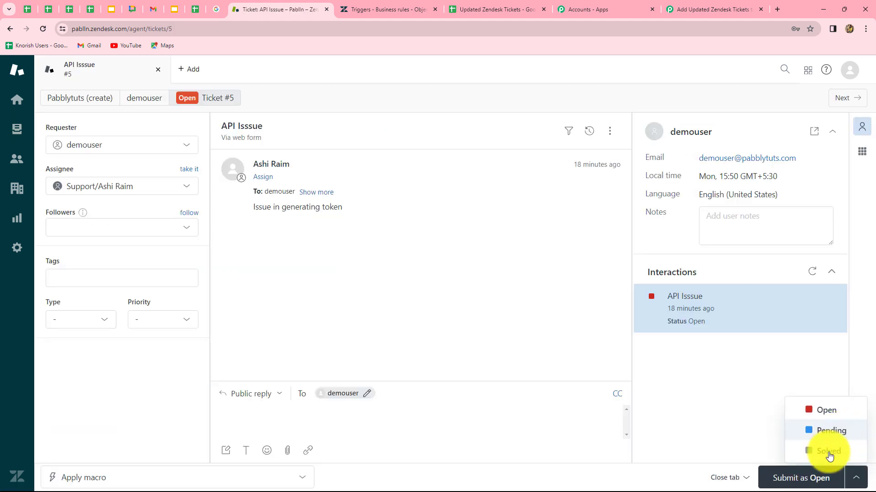
pyautogui.click(824, 452)
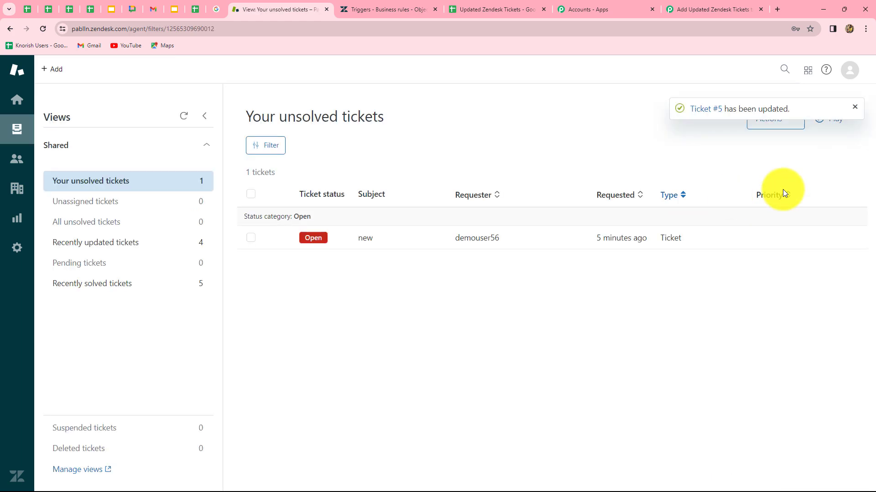
pyautogui.click(468, 10)
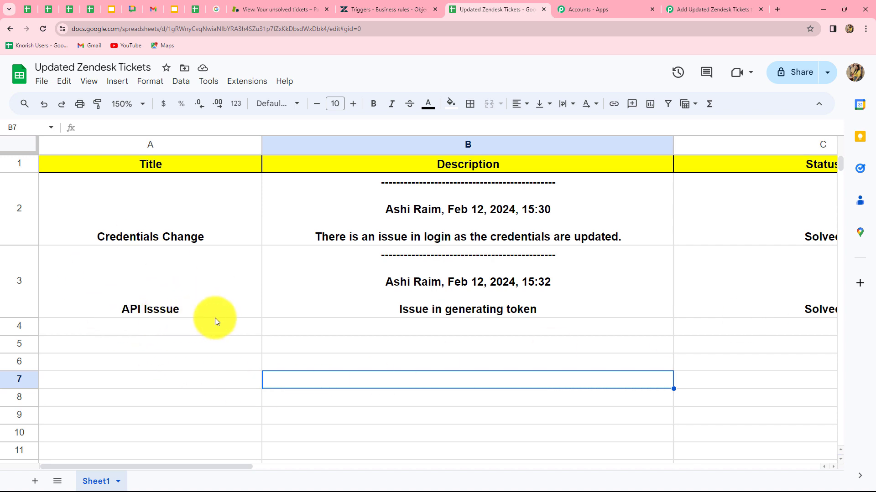
# Verify row 3 holds the solved API Isssue ticket, then collapse the Google Sheets Add New Row step.
pyautogui.moveTo(220, 466); pyautogui.dragTo(393, 463)
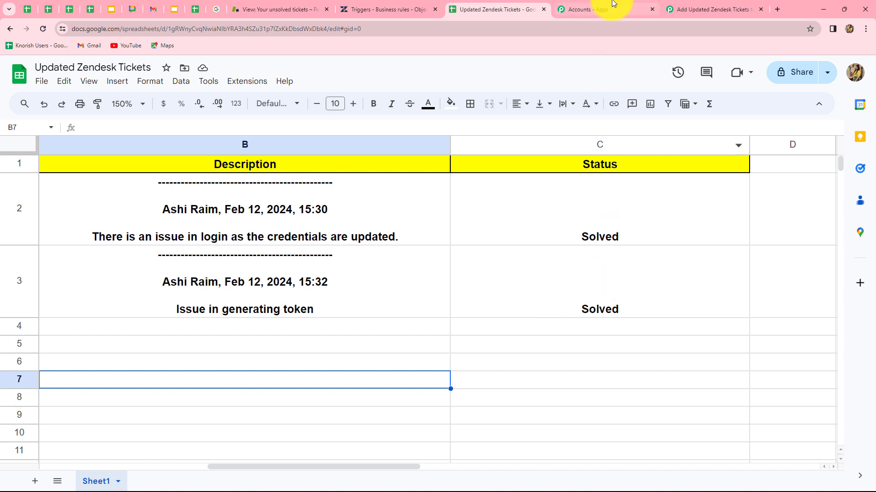
pyautogui.click(699, 12)
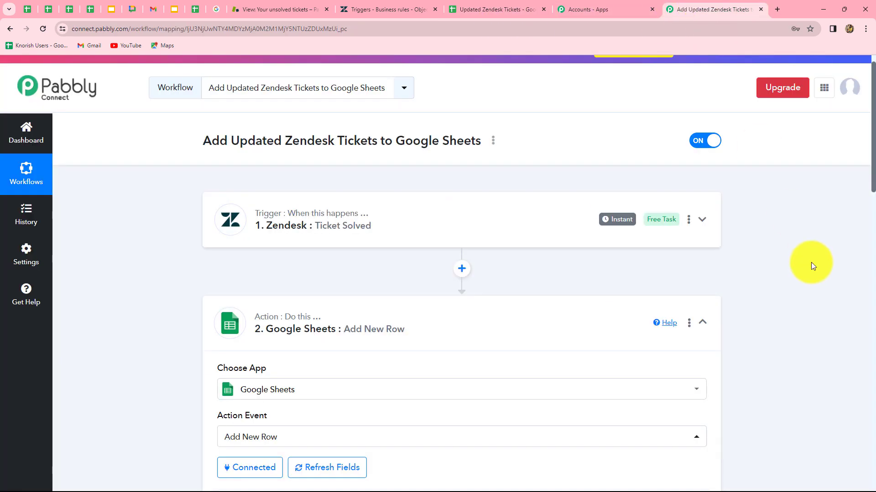
pyautogui.click(703, 345)
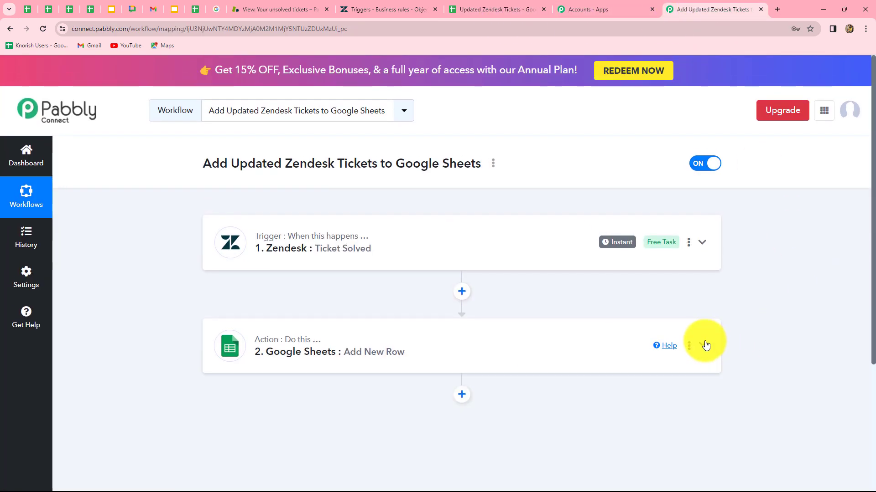